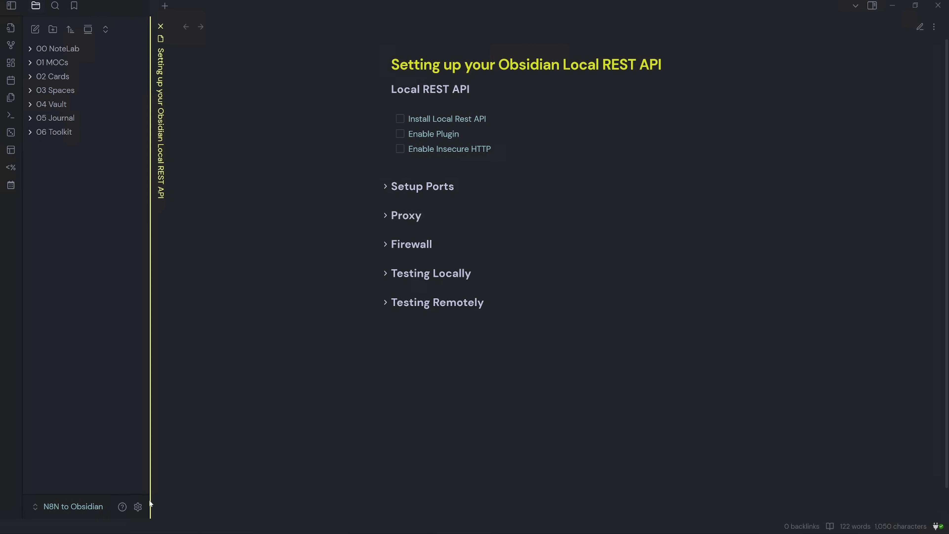
Search the community plugin catalogue for 'Local REST' and open the Local REST API plugin's page.
left_click(141, 507)
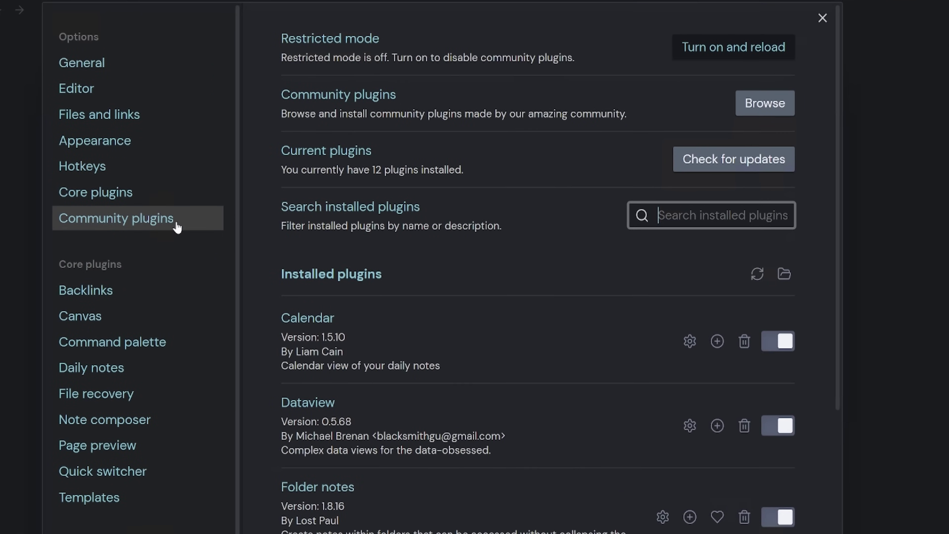
left_click(772, 100)
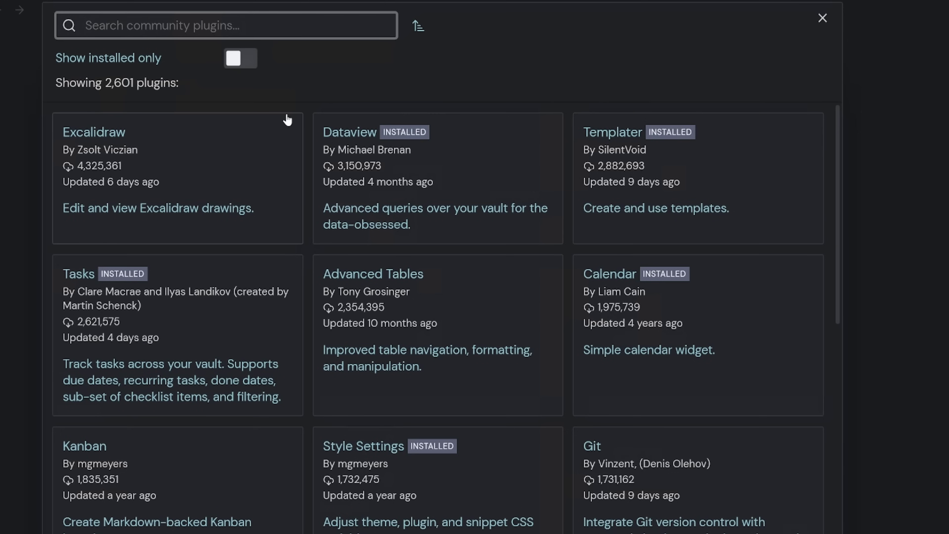
type("LOcal REST")
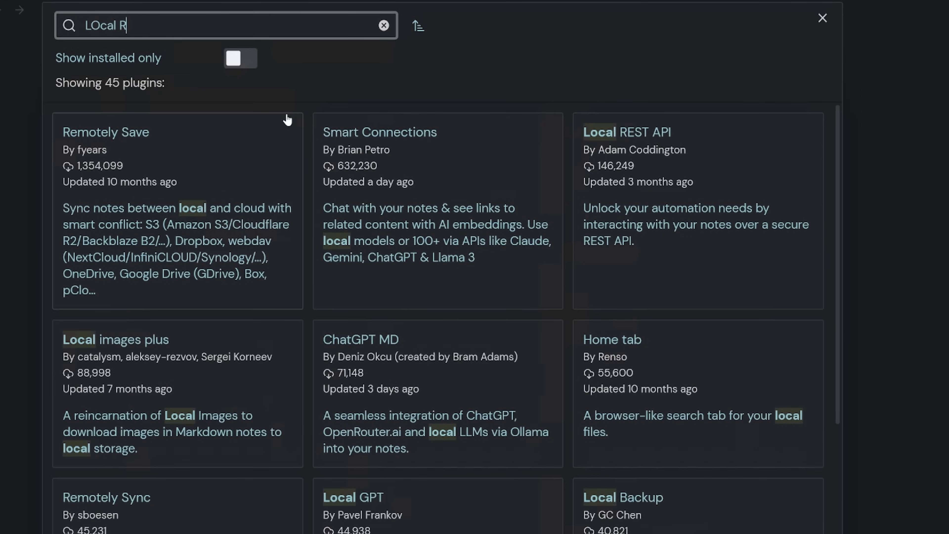
left_click(286, 120)
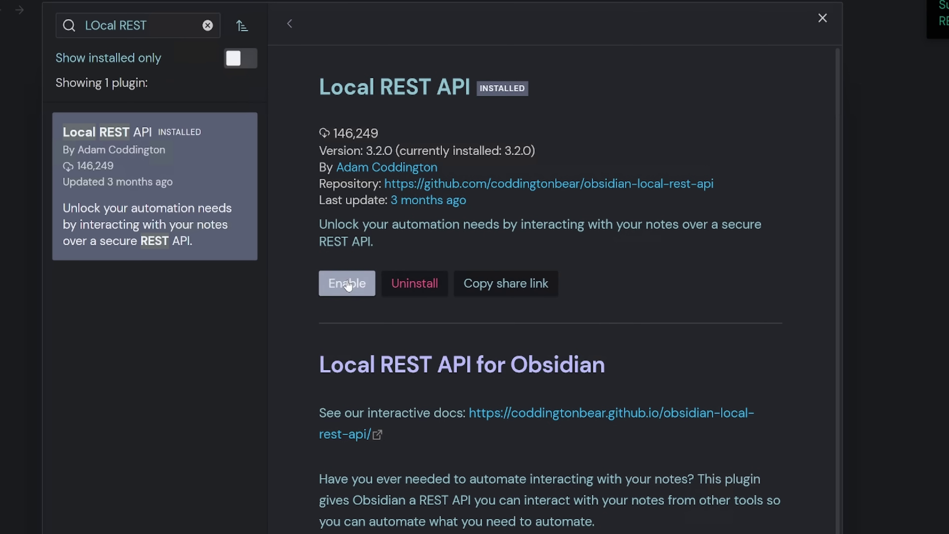
left_click(346, 284)
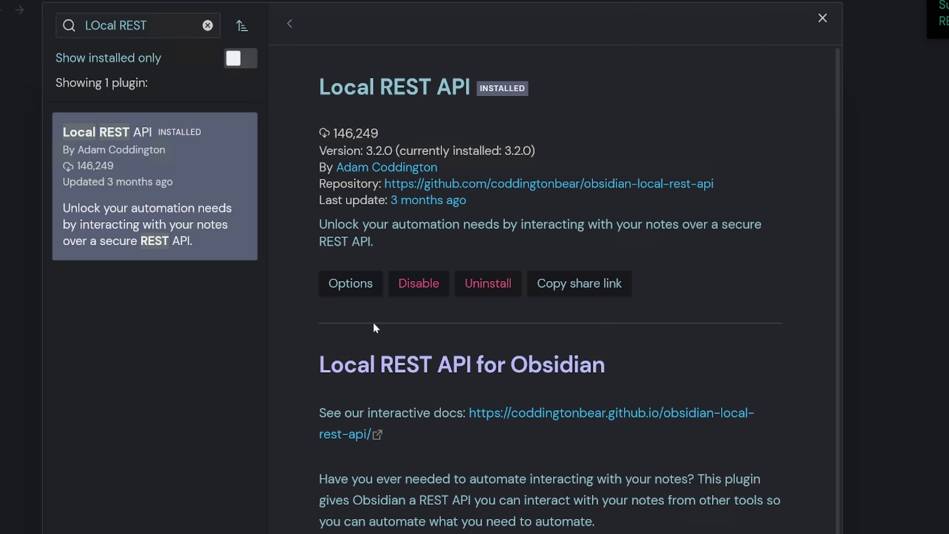
left_click(351, 284)
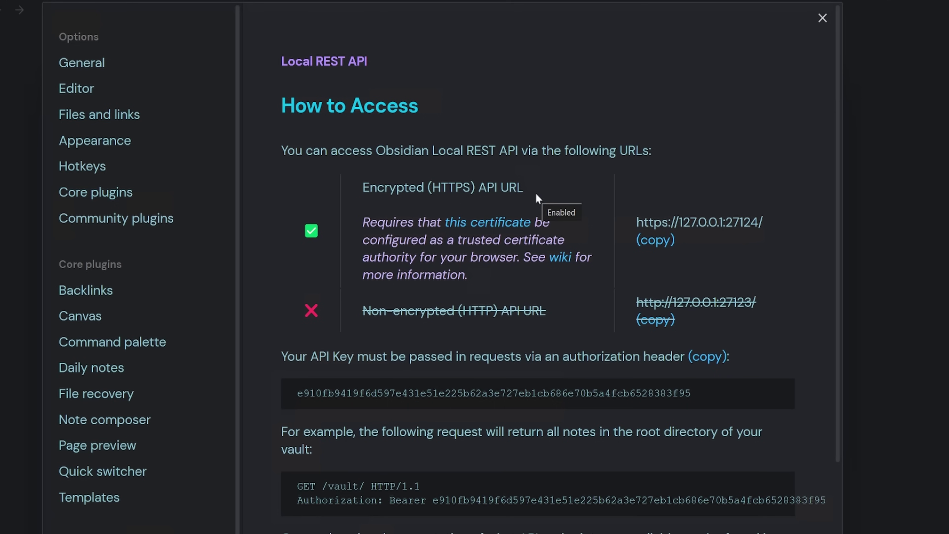
mouse_move(436, 322)
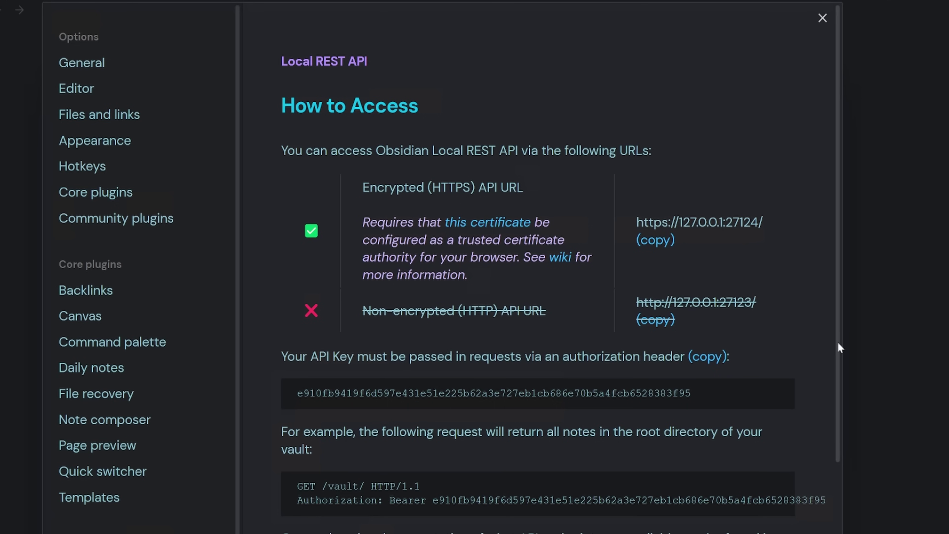
scroll(837, 384, "down", 1)
scroll(836, 383, "down", 10)
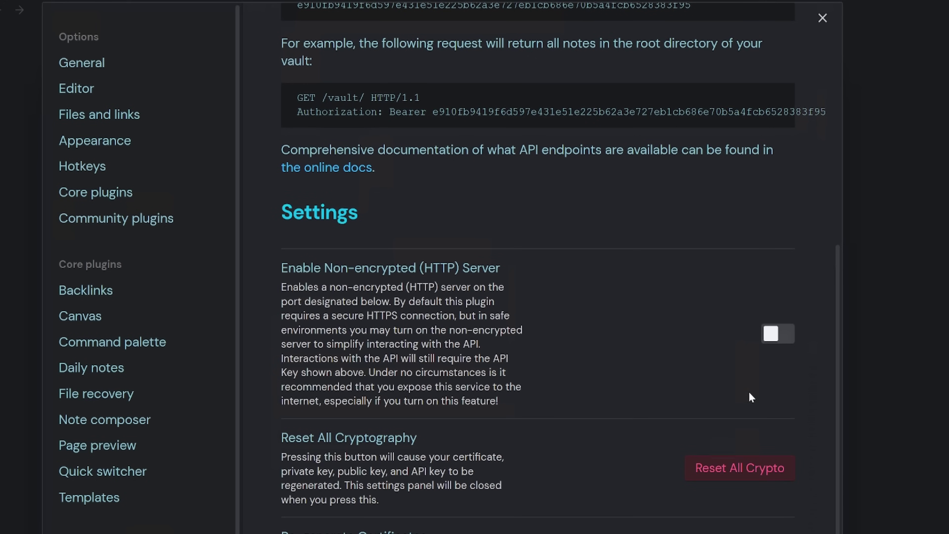
left_click(776, 342)
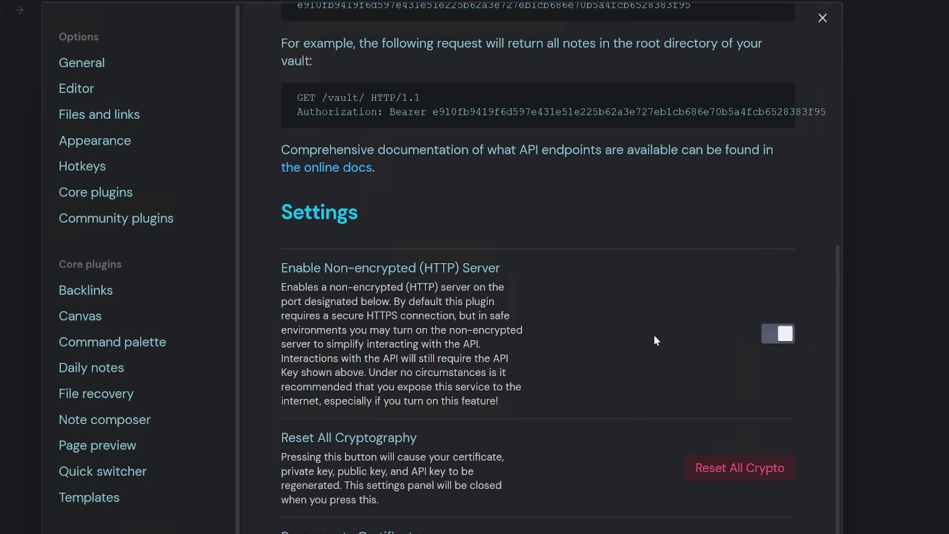
scroll(843, 338, "down", 2)
left_click_drag(845, 292, 850, 68)
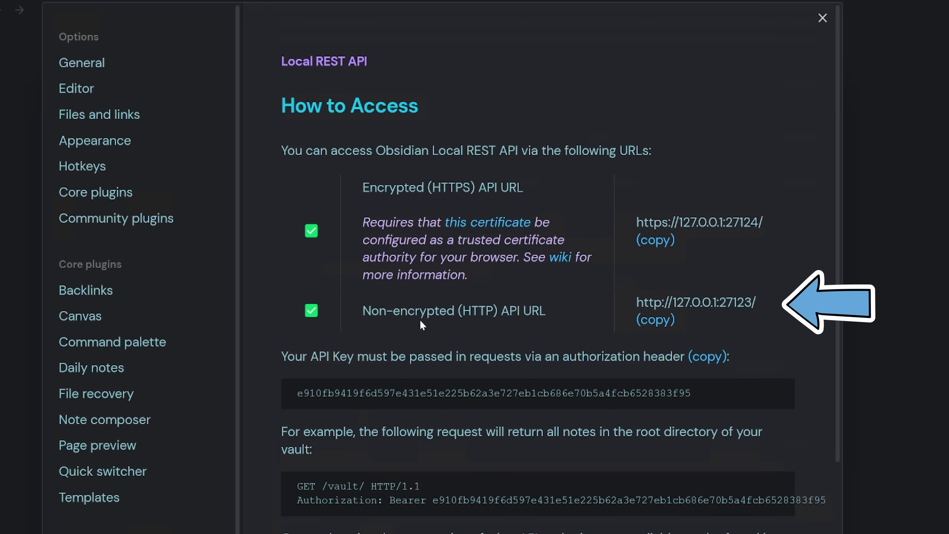
Copy the plugin's API key into a Notepad document, then return to the plugin settings.
double_click(448, 394)
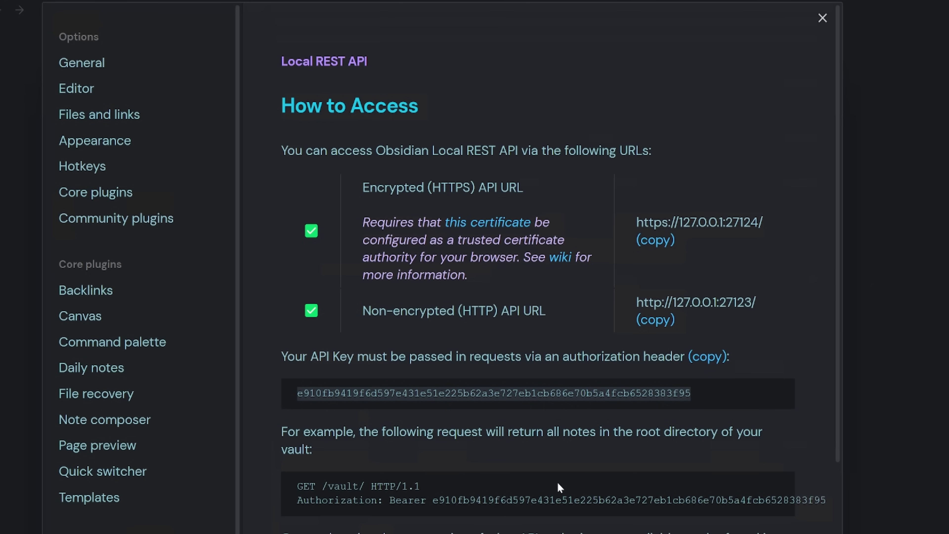
key("ctrl+v")
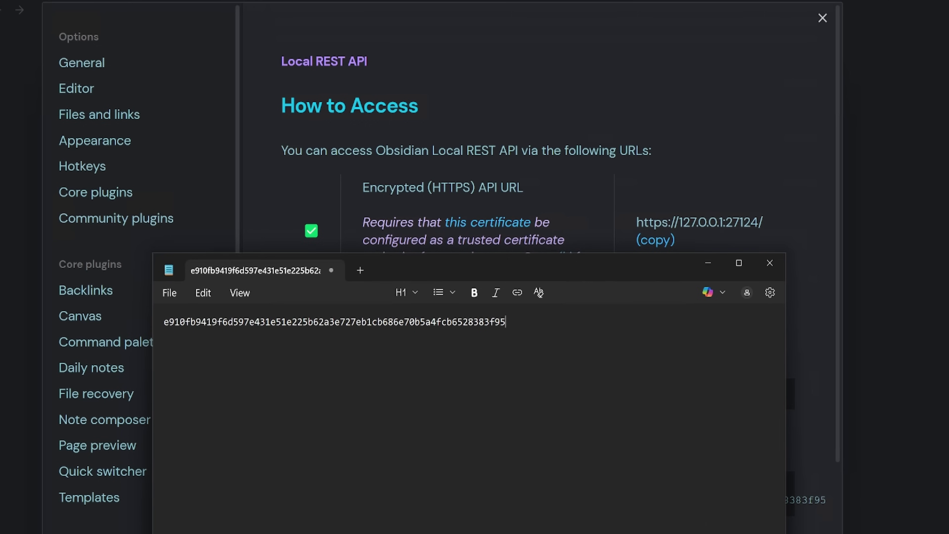
left_click(837, 414)
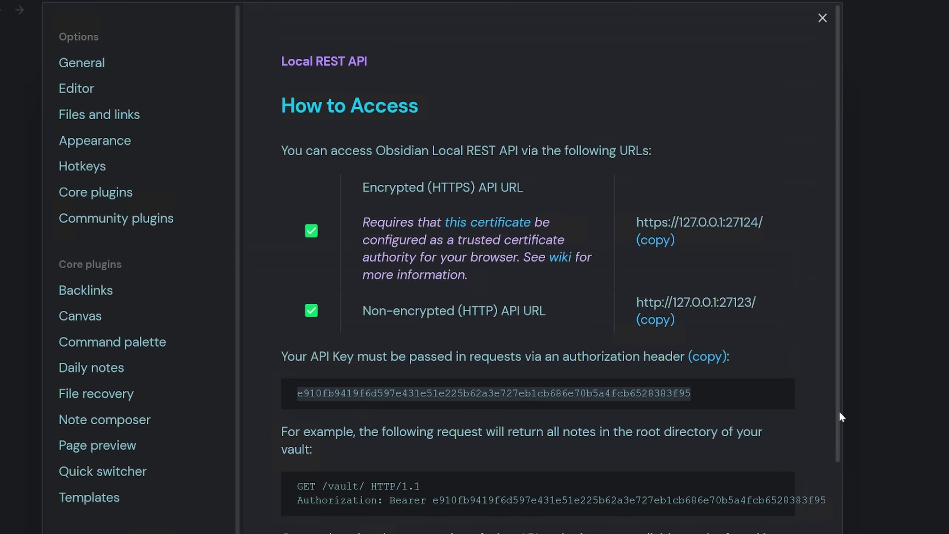
scroll(839, 417, "down", 3)
Turn on 'Show advanced settings' to reveal the HTTPS port 27124 and HTTP port 27123 fields.
scroll(837, 415, "down", 10)
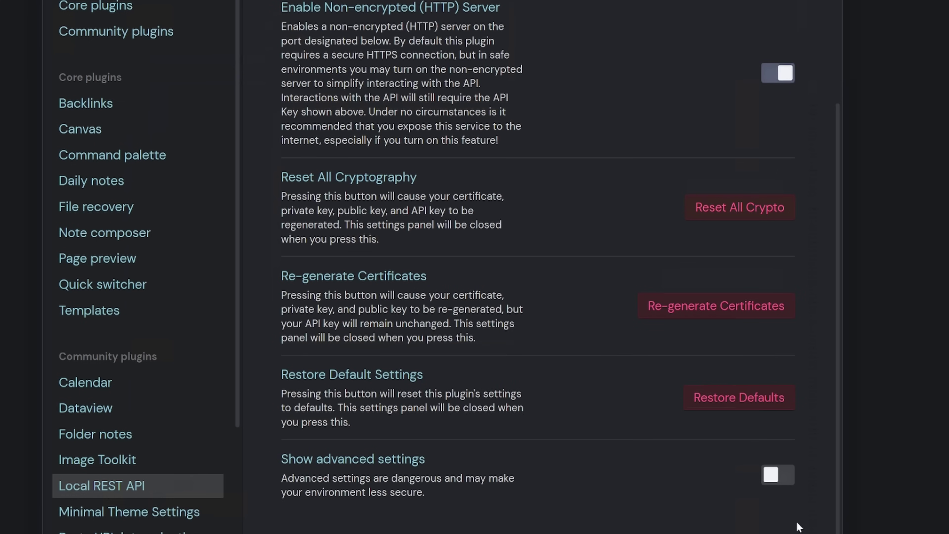
left_click(773, 475)
scroll(774, 481, "down", 1)
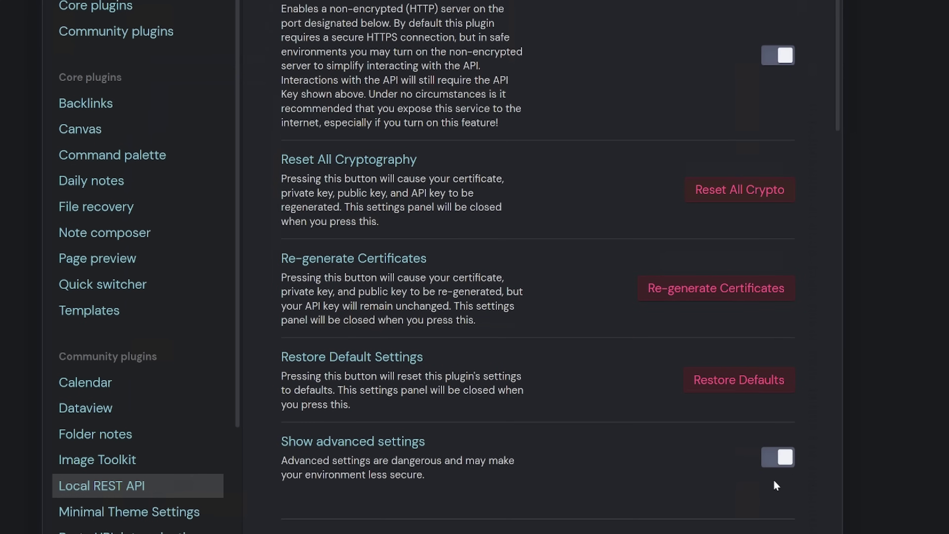
left_click_drag(837, 127, 841, 291)
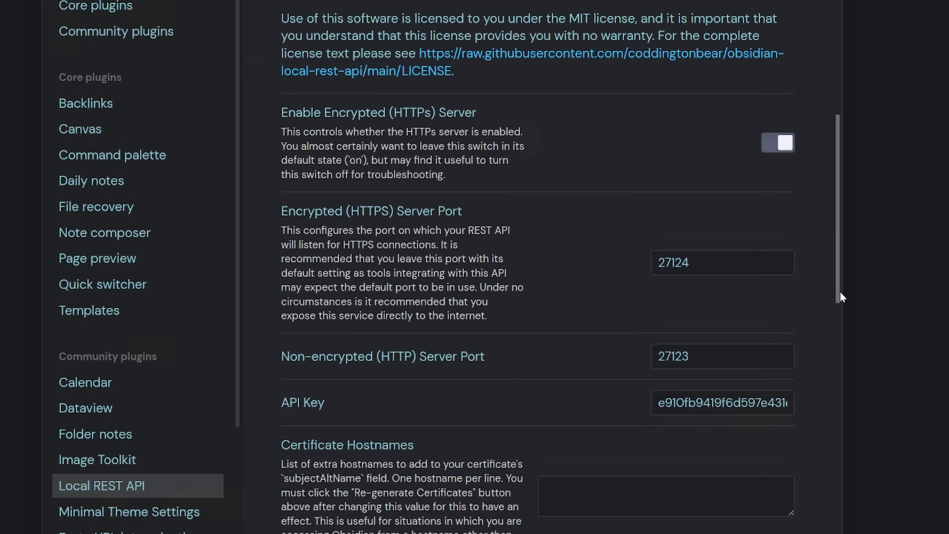
scroll(721, 200, "down", 4)
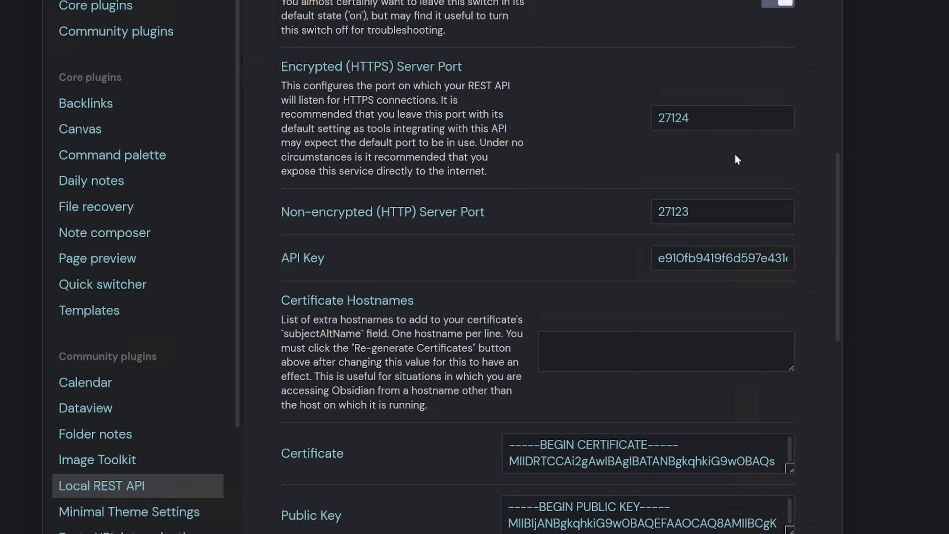
Change the HTTPS server port from 27124 to 8445 and the HTTP port from 27123 to 8443.
double_click(673, 119)
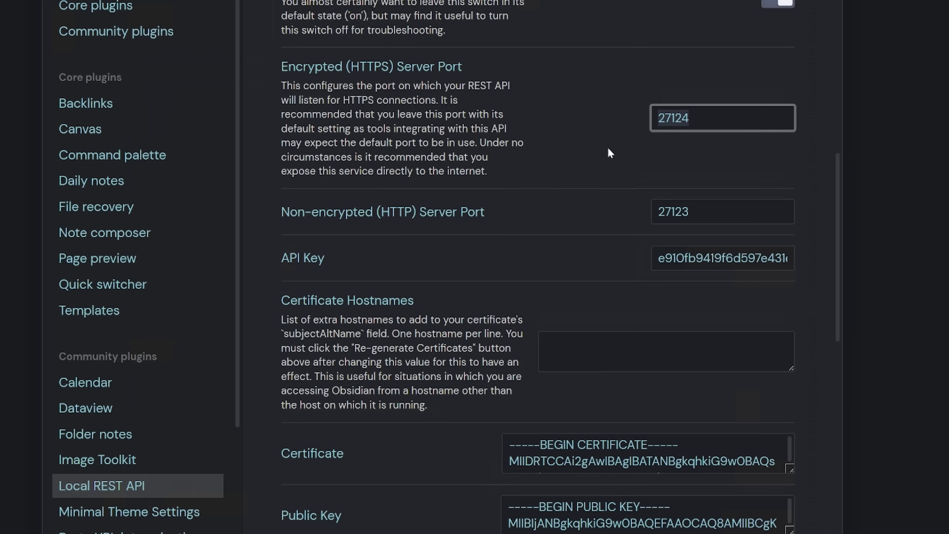
key("BackSpace")
type("8445")
left_click(572, 150)
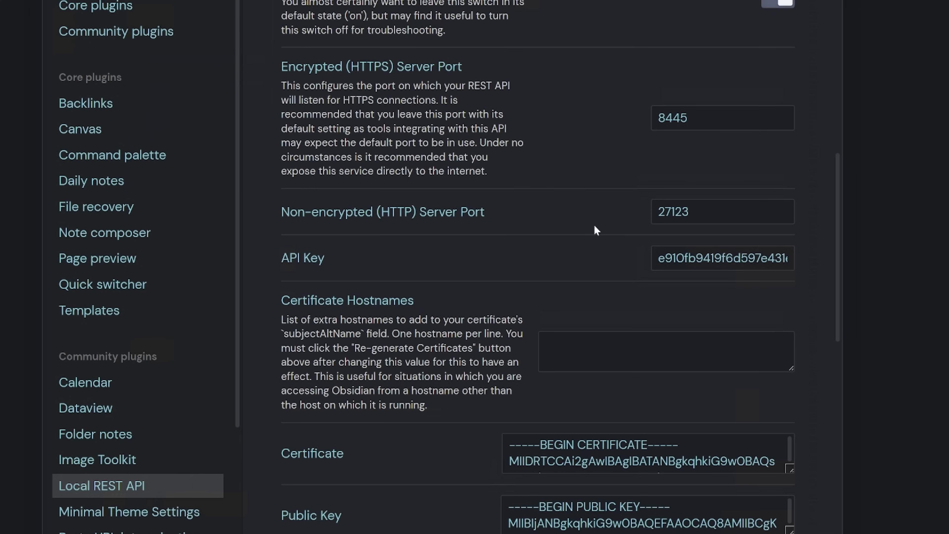
double_click(672, 211)
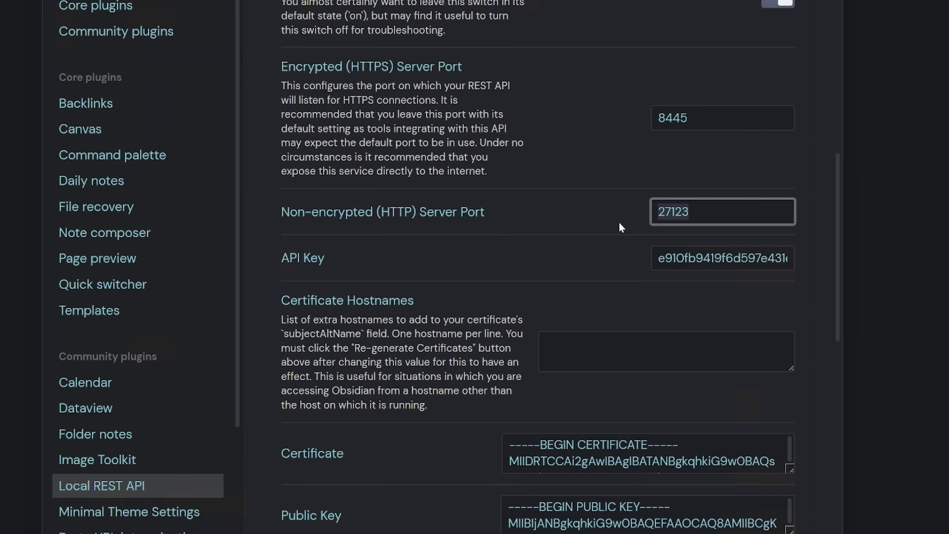
type("8443")
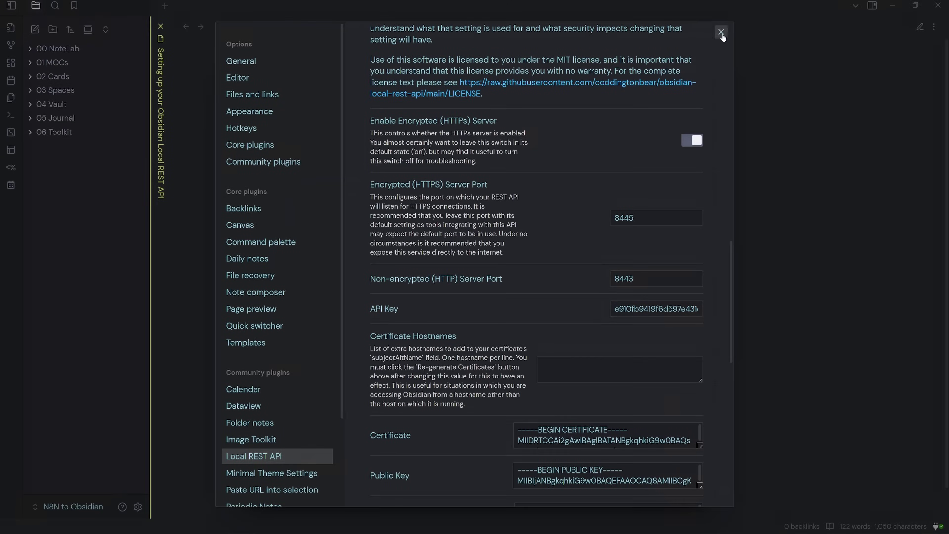
Close Settings and tick Install Local Rest API, Enable Plugin and Enable Insecure HTTP, each stamped 2025-08-16.
left_click(722, 30)
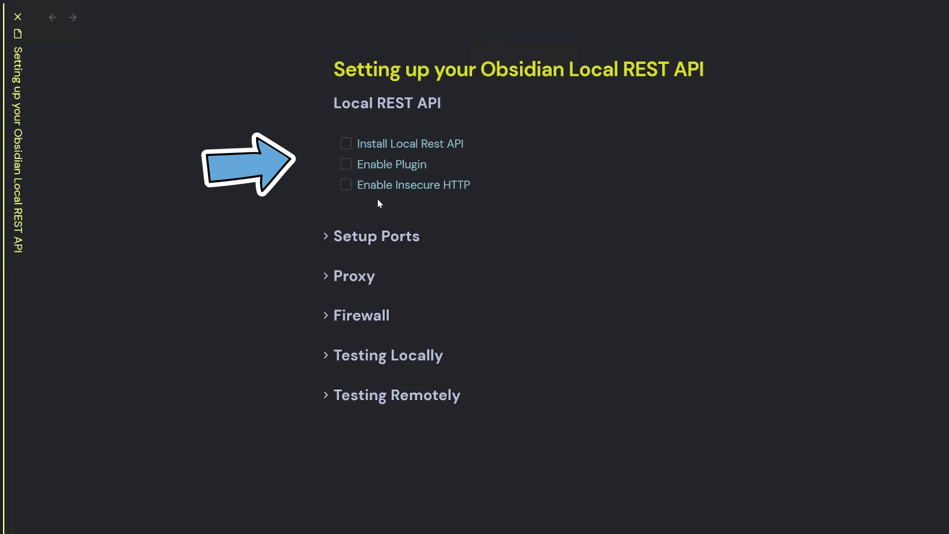
left_click(346, 144)
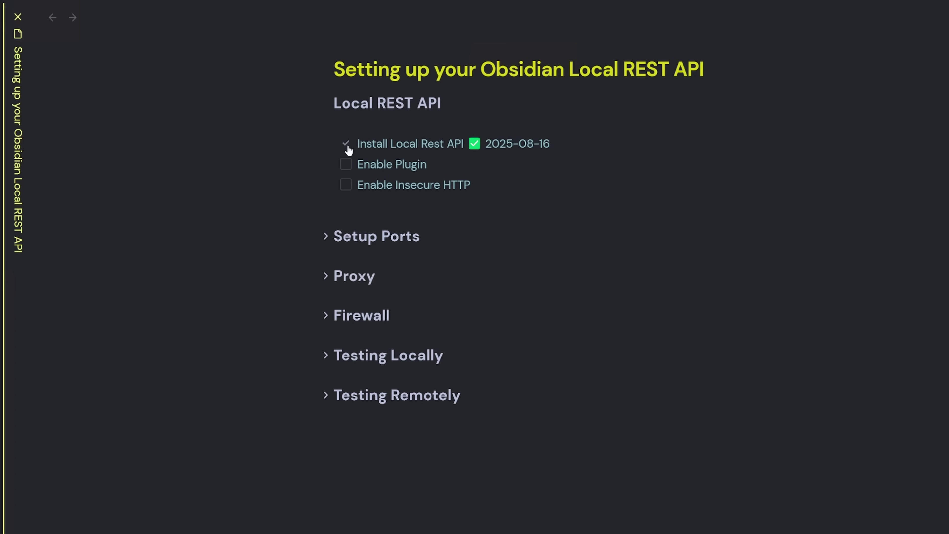
left_click(346, 164)
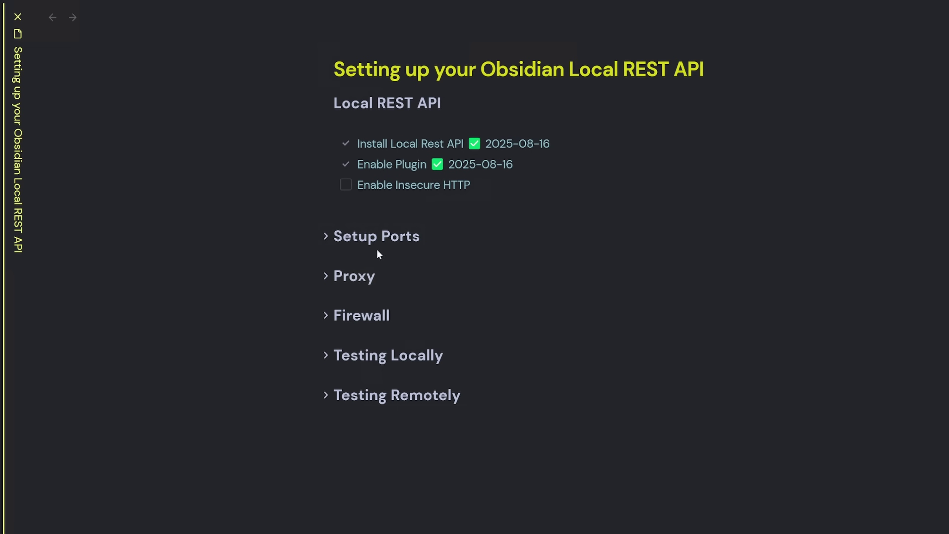
left_click(346, 185)
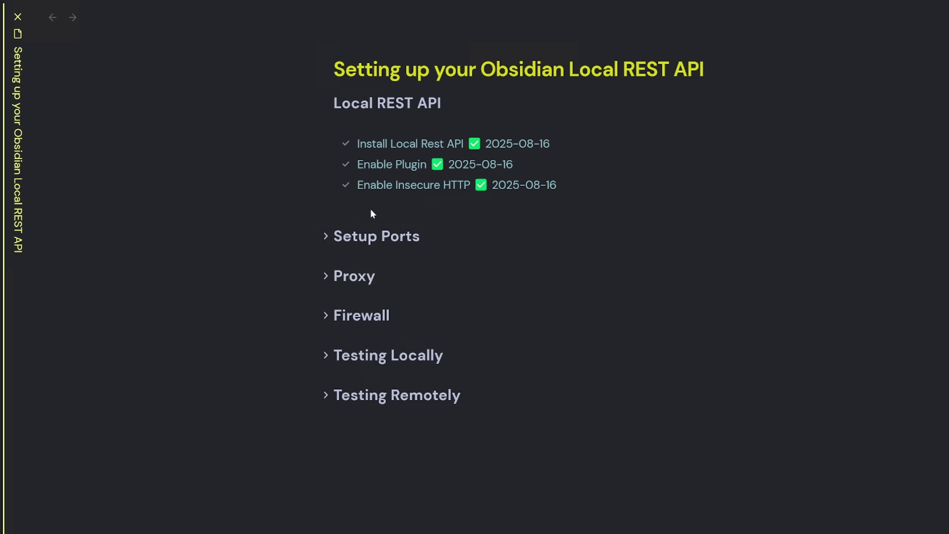
Expand Setup Ports, tick Change Port 8443, and open the developer console with Ctrl+Shift+I.
left_click(326, 236)
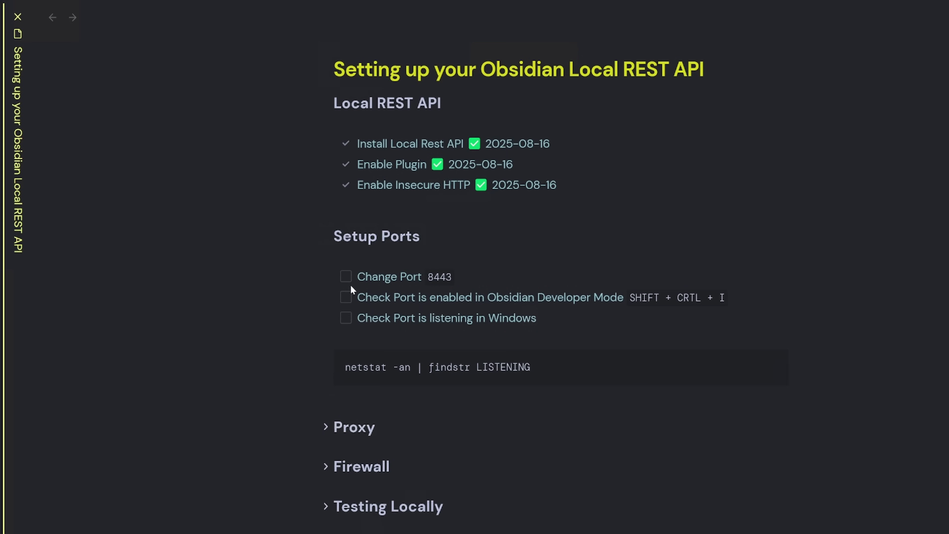
left_click(346, 279)
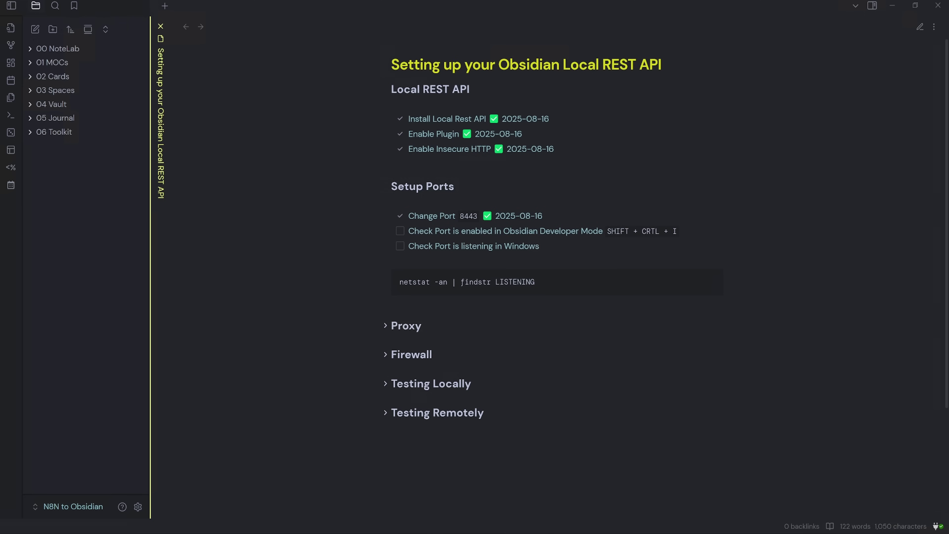
key("ctrl+shift+i")
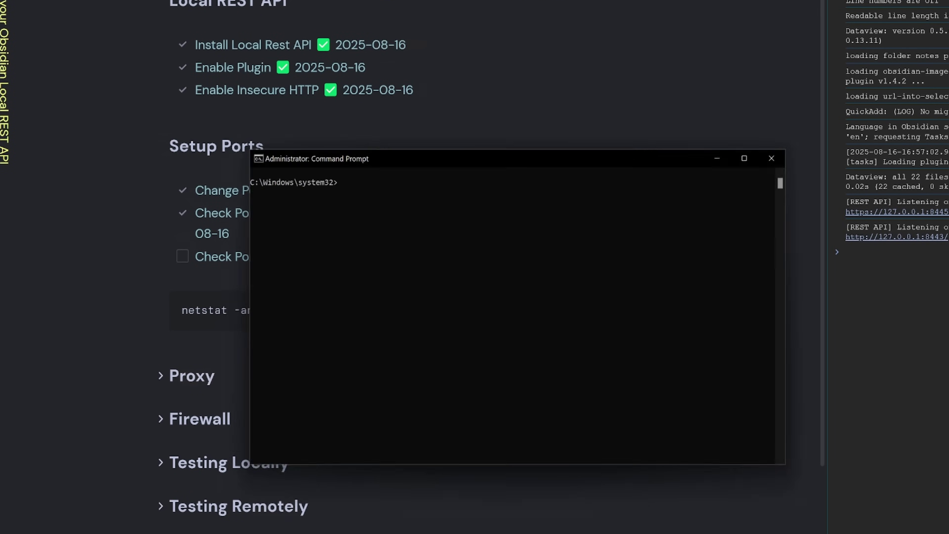
Copy the note's netstat listening-ports command and run it in Command Prompt.
left_click(207, 321)
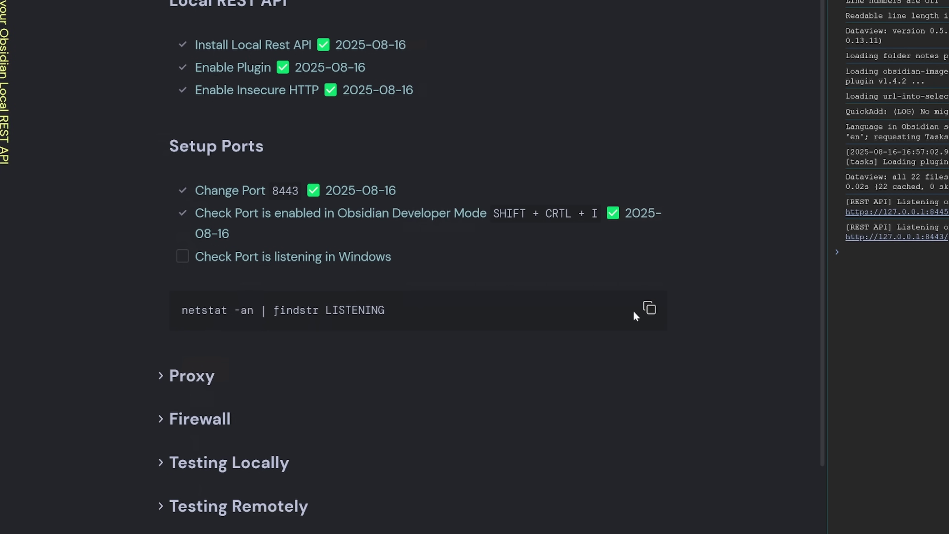
left_click(650, 308)
key("alt+Tab")
key("ctrl+v")
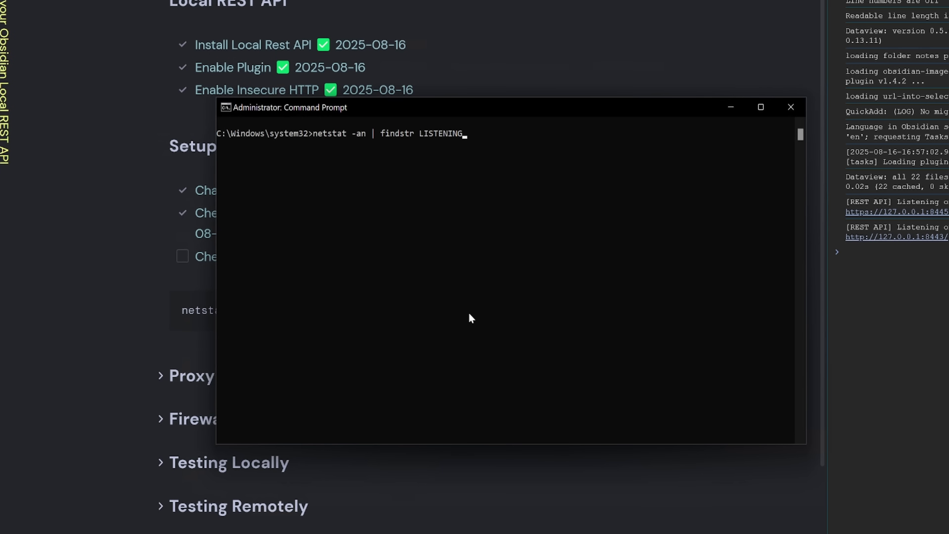
key("Return")
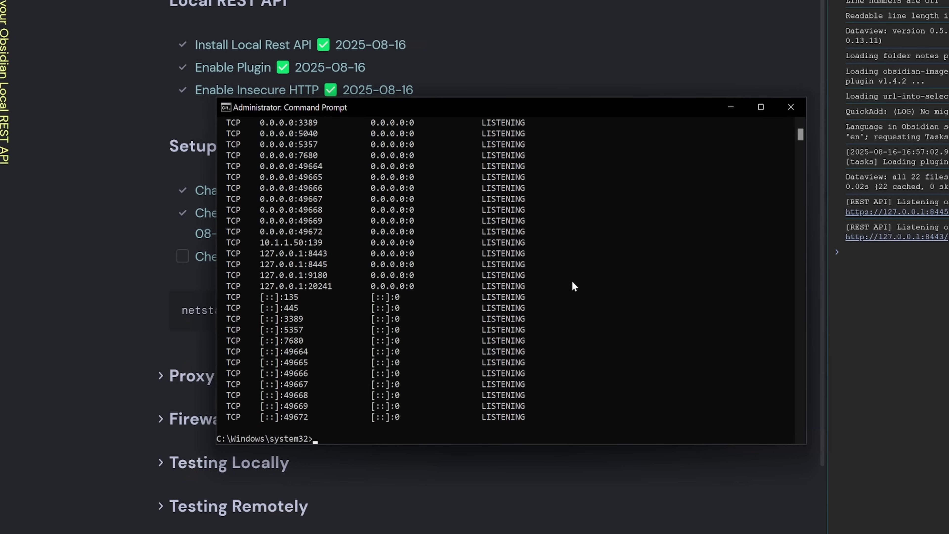
Confirm 127.0.0.1:8443 and 8445 are listening, then tick Check Port is listening in Windows.
left_click_drag(548, 275, 526, 269)
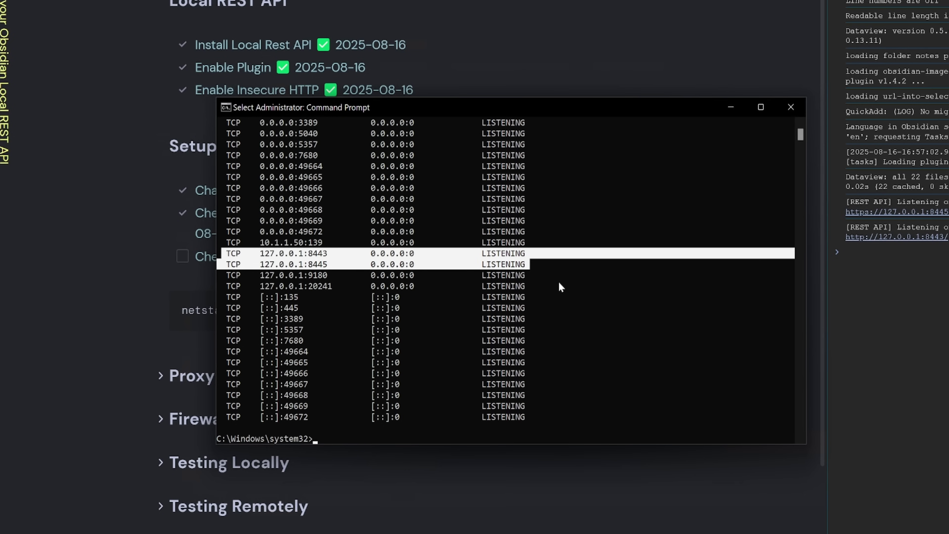
left_click(199, 265)
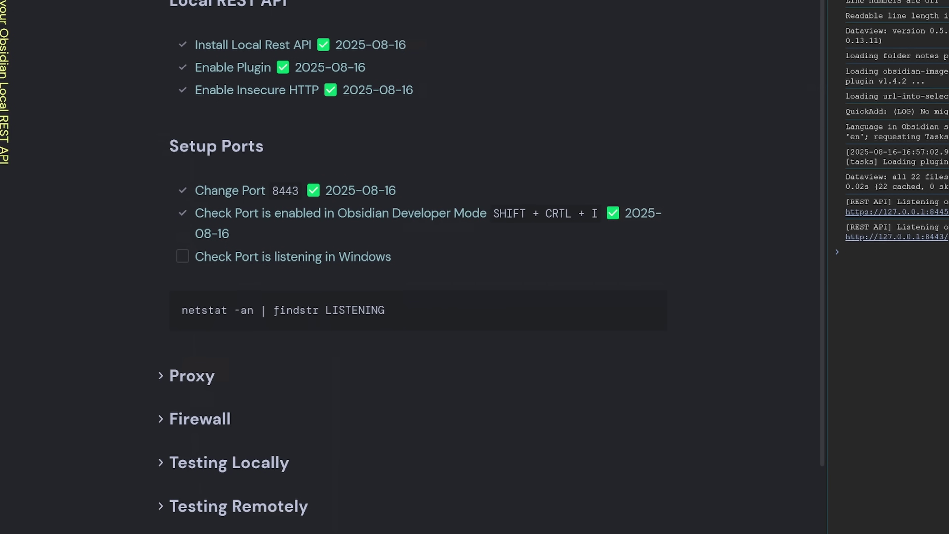
left_click(182, 258)
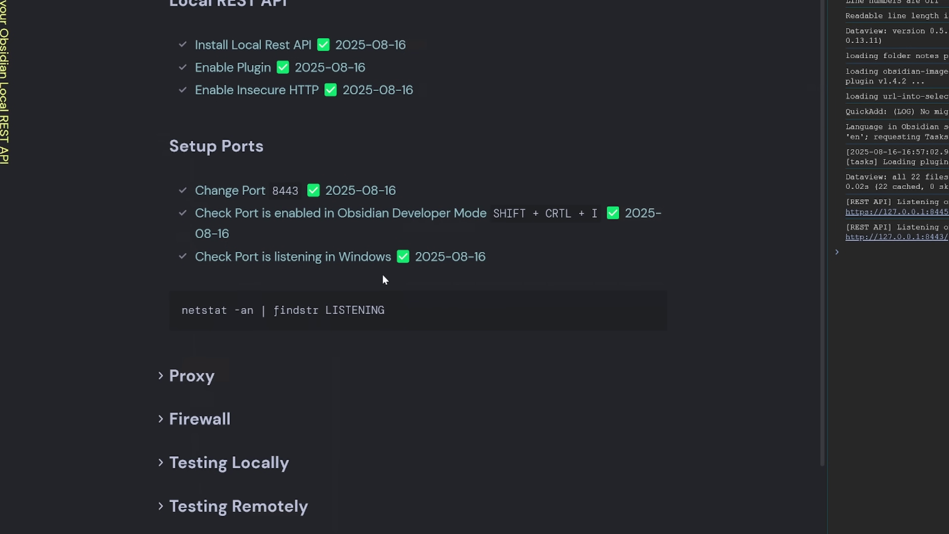
Expand the Proxy section to show the Create a Port Proxy task and its netsh portproxy command.
left_click(161, 376)
scroll(410, 389, "down", 5)
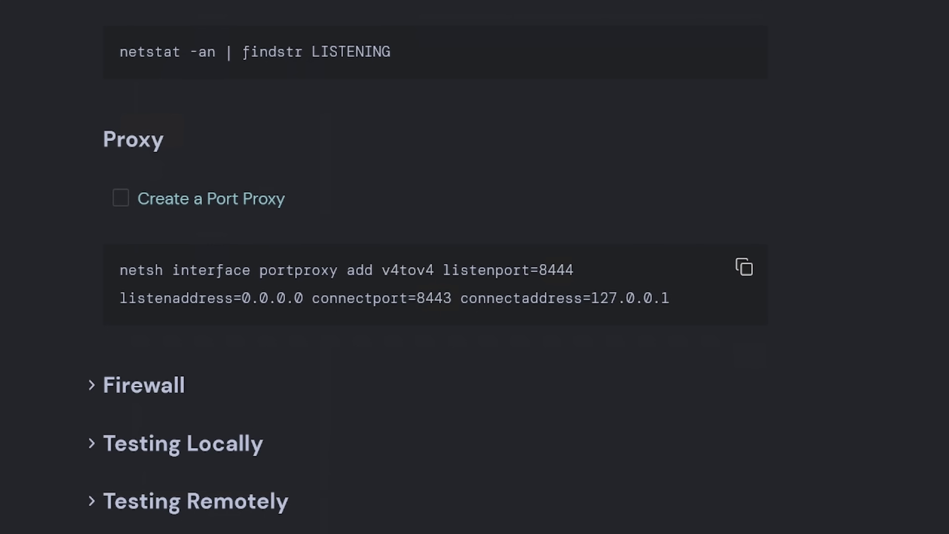
Clear the console and run the netsh command forwarding 0.0.0.0:8444 to 127.0.0.1:8443.
left_click(746, 268)
key("alt+Tab")
left_click(539, 321)
type("cls")
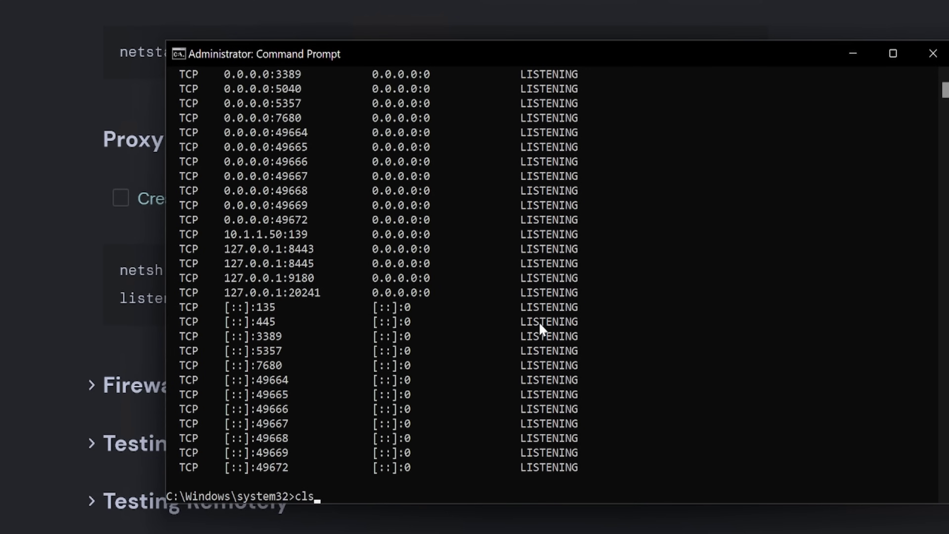
key("Return")
key("ctrl+v")
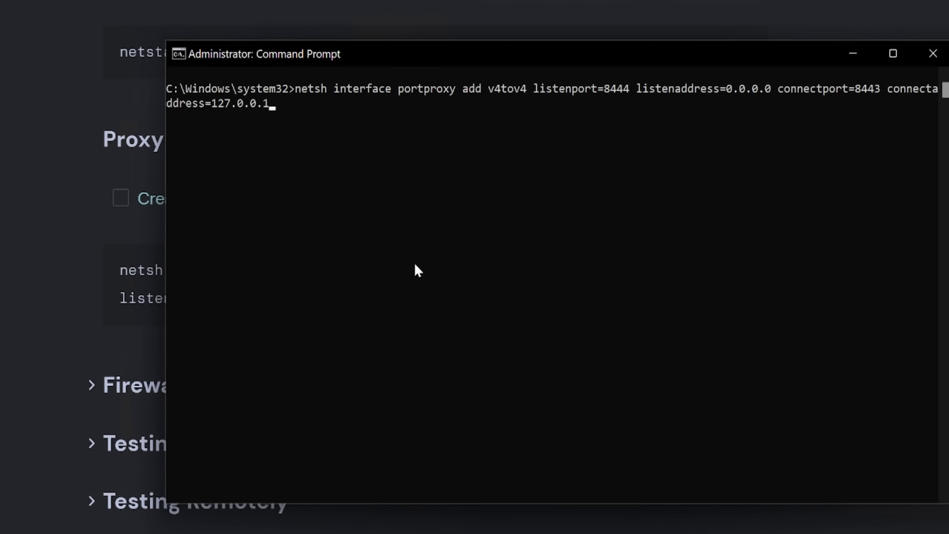
key("Return")
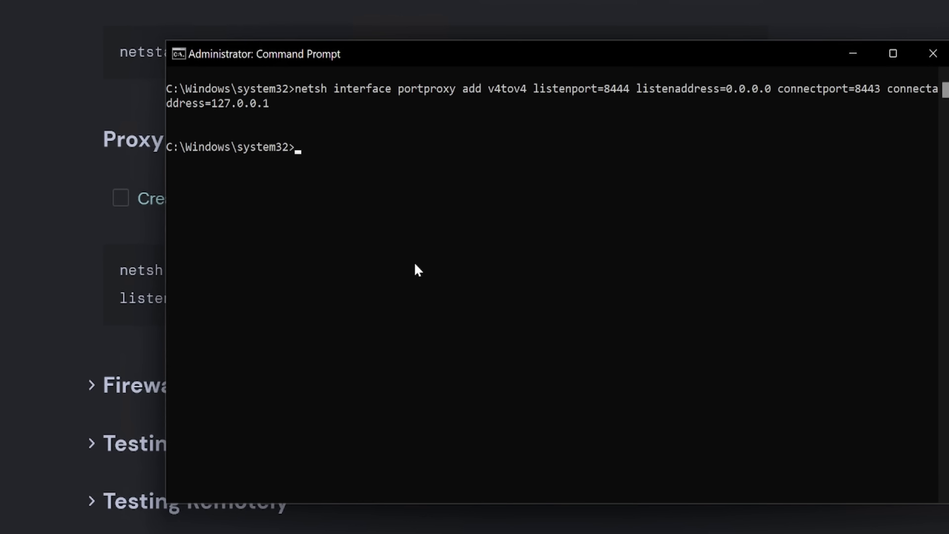
List all port proxies to confirm 0.0.0.0:8444 → 127.0.0.1:8443, then tick Create a Port Proxy.
key("ctrl+v")
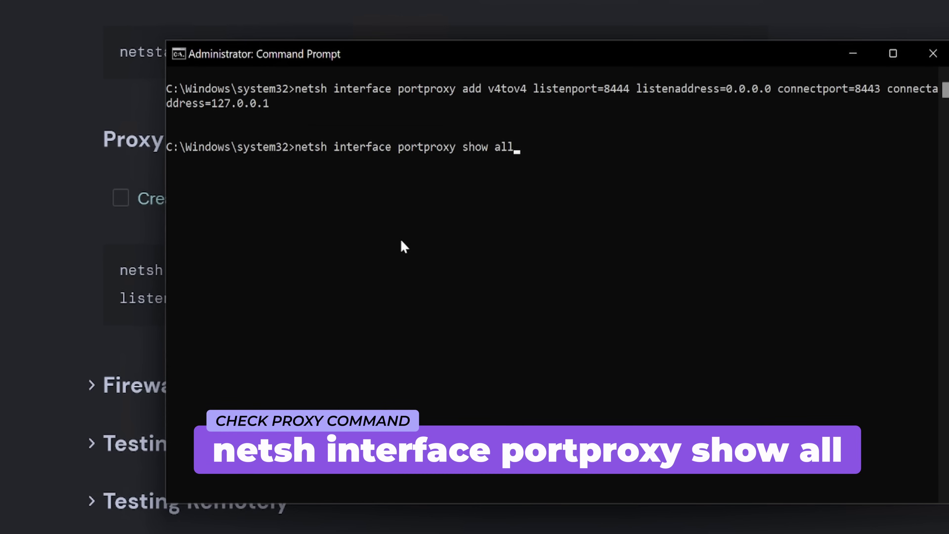
key("Return")
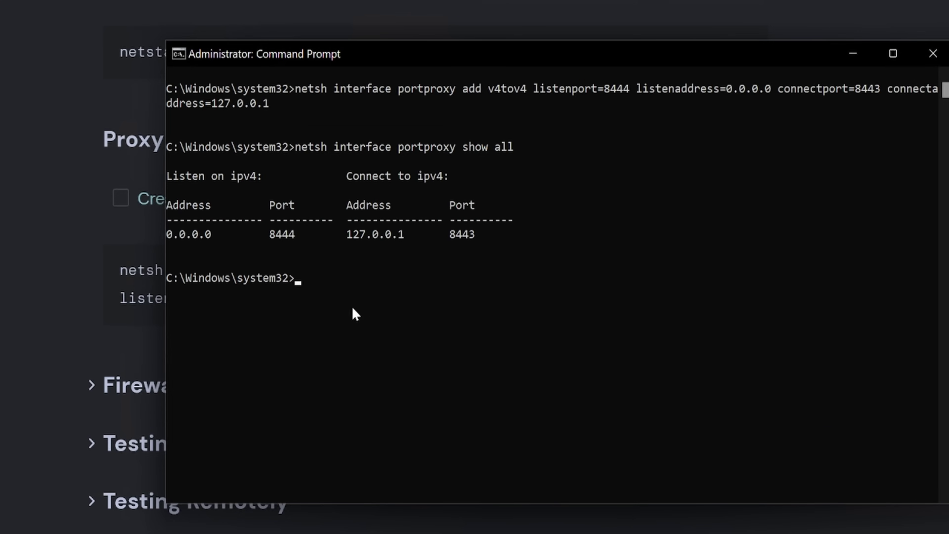
left_click_drag(214, 239, 167, 239)
left_click_drag(270, 235, 300, 235)
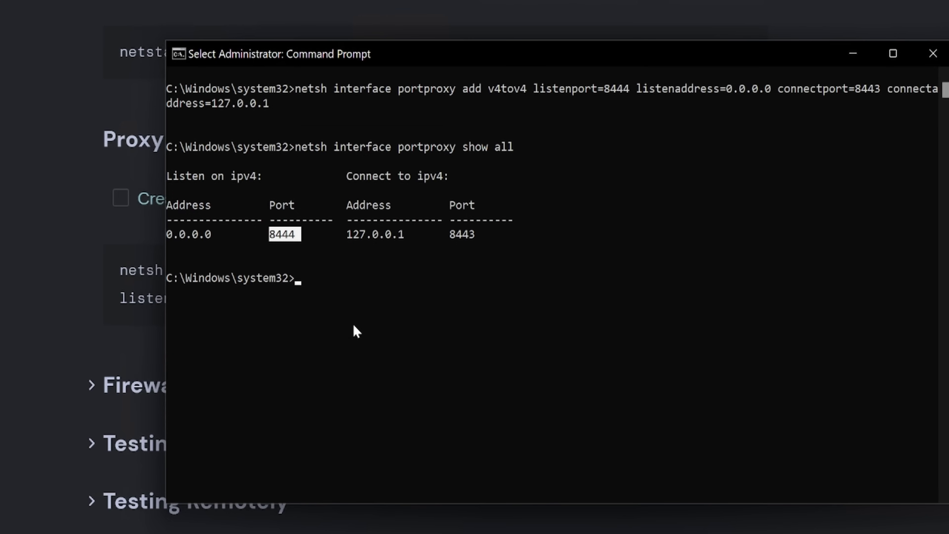
left_click_drag(346, 234, 482, 236)
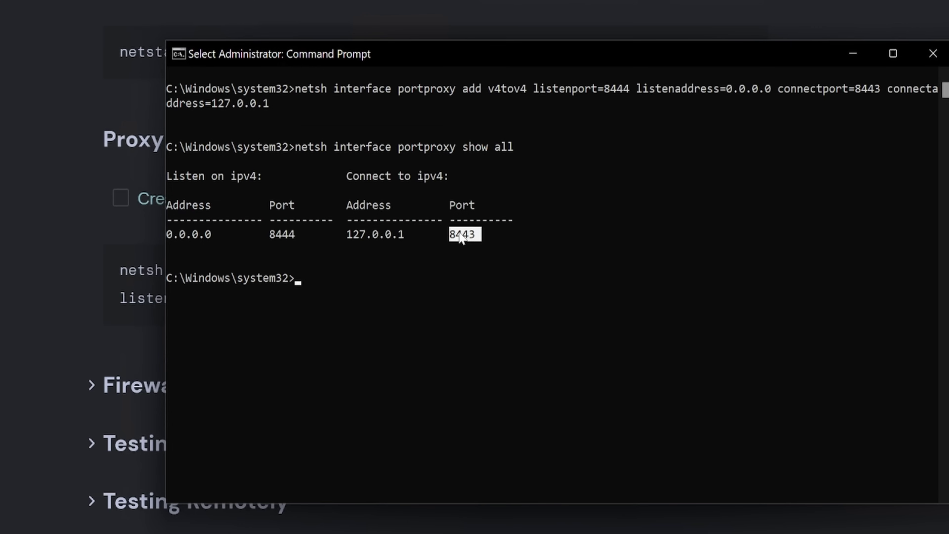
right_click(473, 345)
left_click(120, 198)
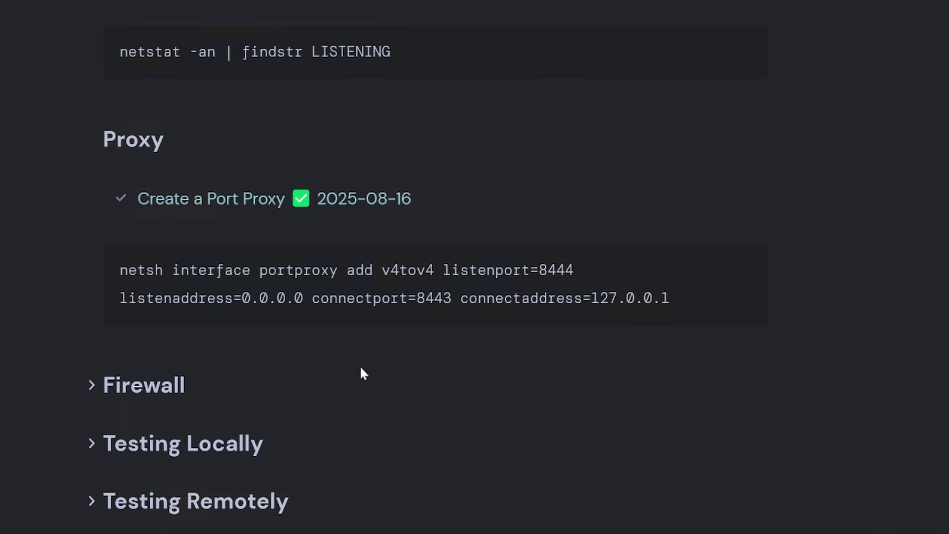
Expand the Firewall section and review the 'Obsidian HTTP Proxy' rule for TCP port 8444.
scroll(363, 374, "down", 5)
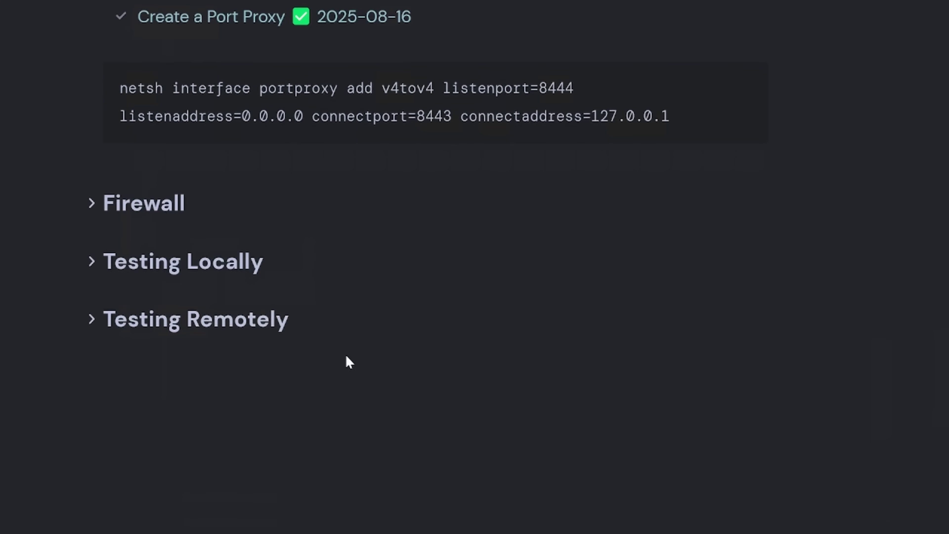
left_click(97, 211)
scroll(426, 340, "down", 2)
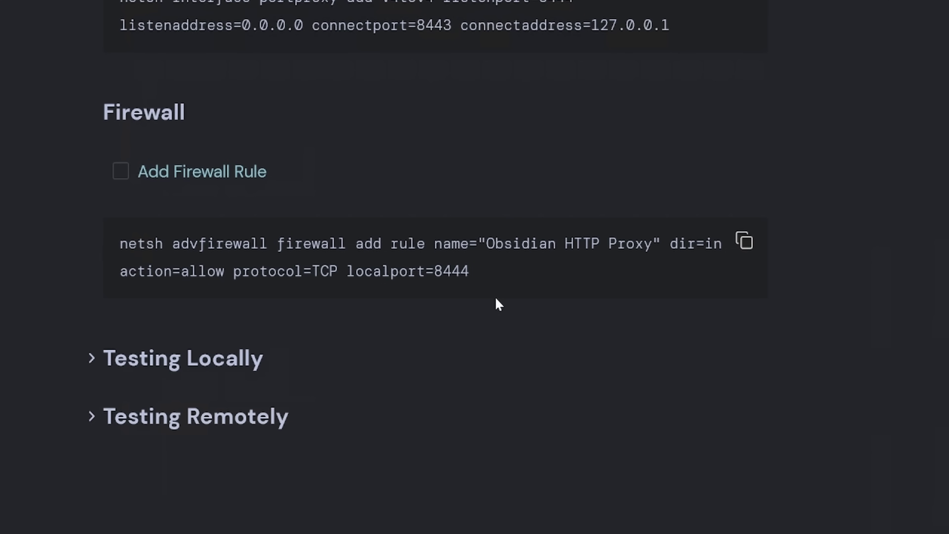
left_click_drag(486, 244, 653, 244)
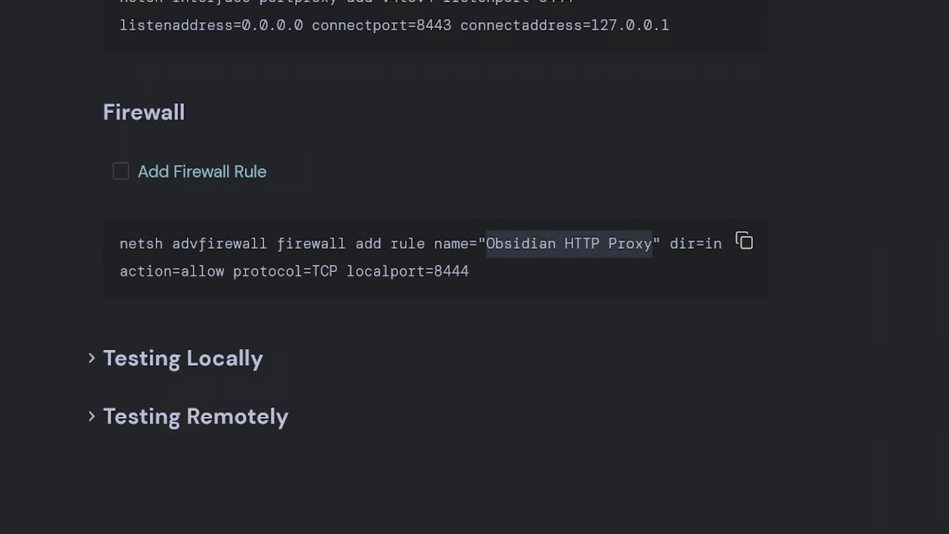
left_click_drag(312, 271, 339, 271)
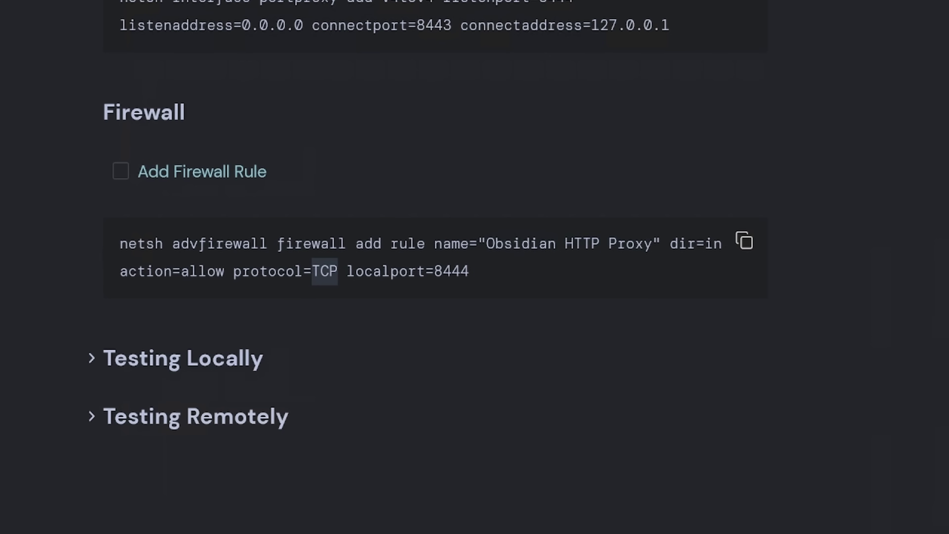
double_click(451, 271)
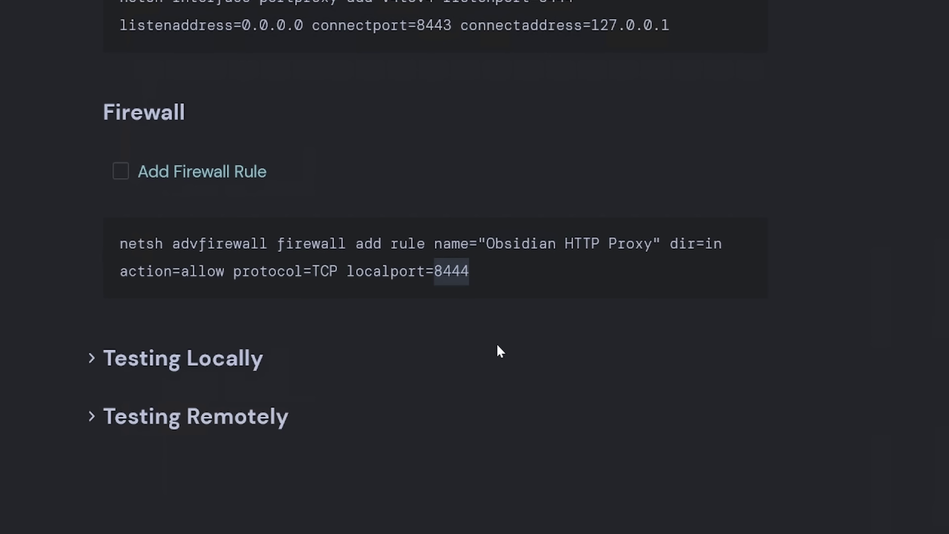
Copy the netsh advfirewall rule command and return to Command Prompt.
left_click(743, 240)
key("alt+Tab")
left_click(470, 349)
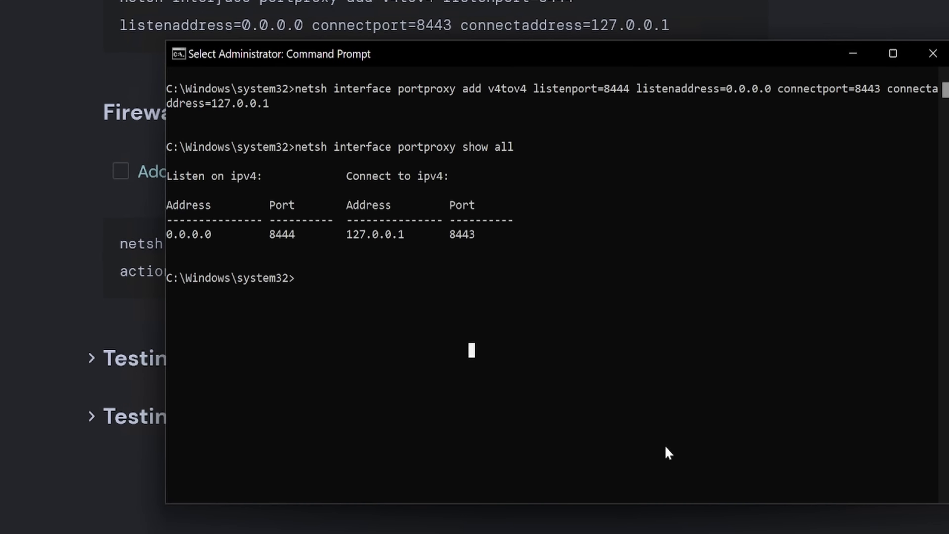
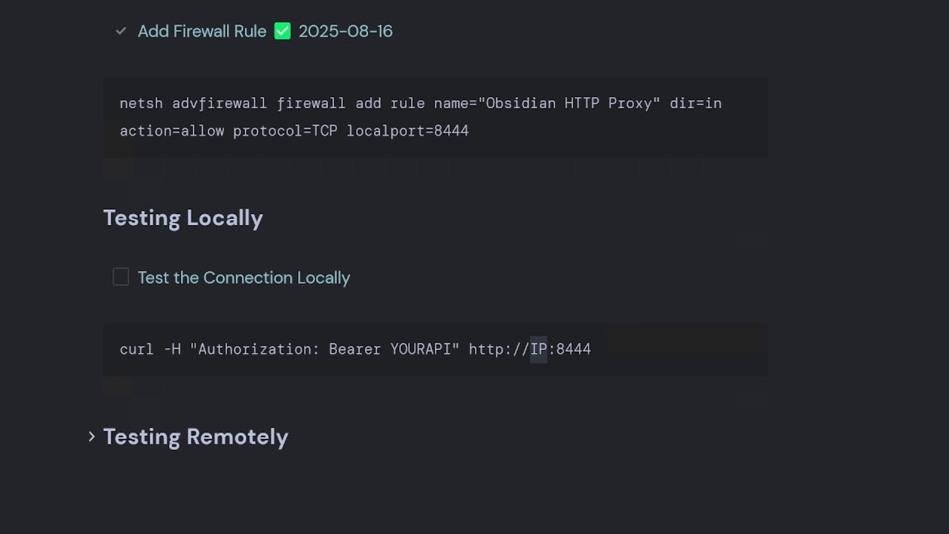
Bring the administrator Command Prompt to the front.
key("alt+Tab")
Run ipconfig /all and copy the Ethernet IPv4 address 10.1.1.50.
type("ip")
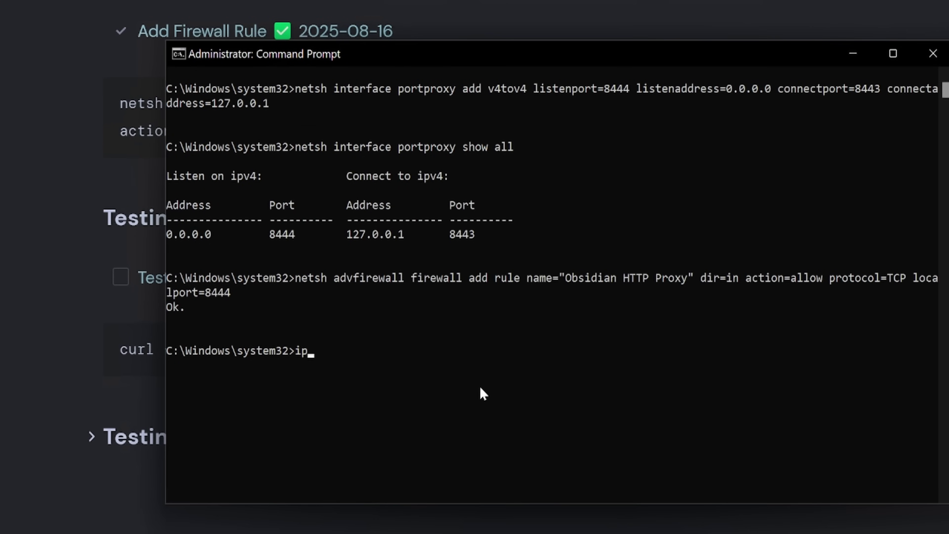
type("config /all")
key("Return")
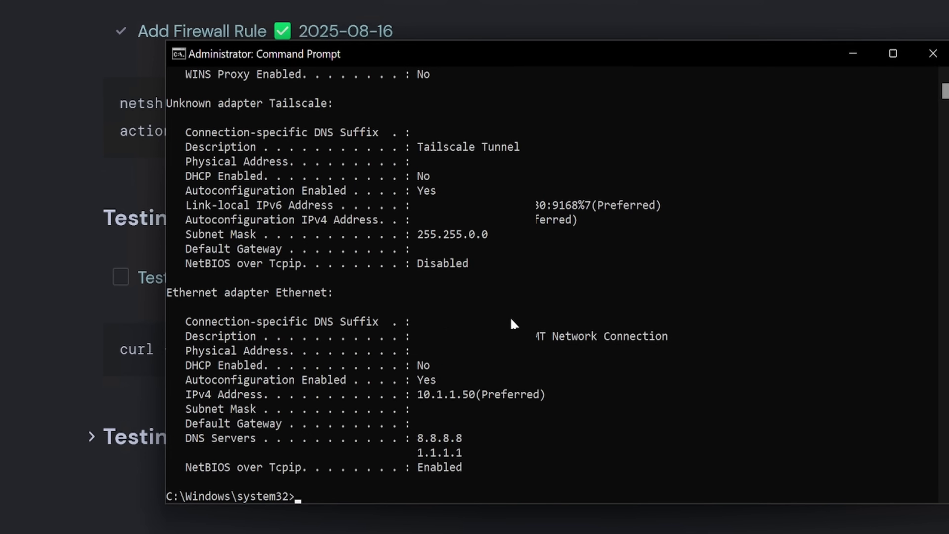
left_click_drag(480, 397, 421, 397)
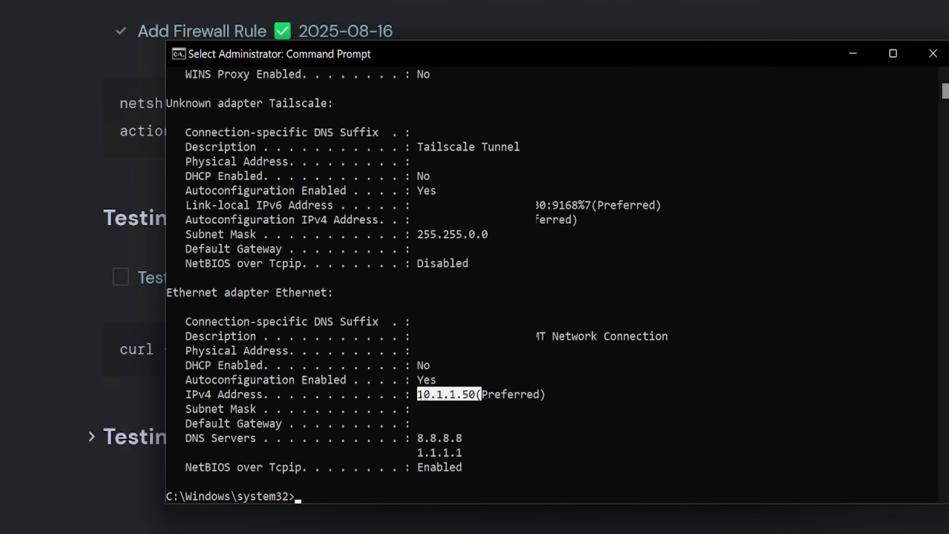
key("ctrl+c")
In source mode, replace the curl URL's IP placeholder with 10.1.1.50.
left_click(58, 351)
key("ctrl+e")
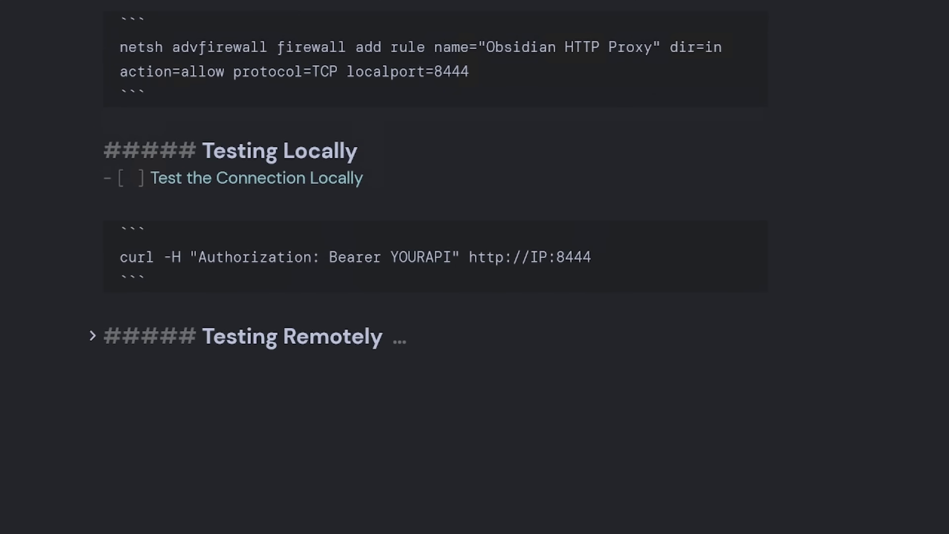
key("BackSpace")
key("BackSpace")
type("10.1.1.")
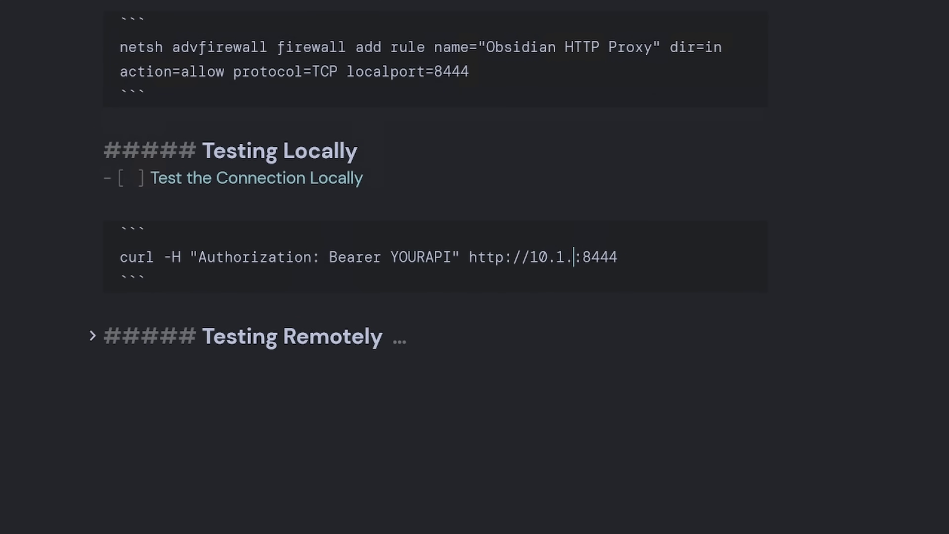
type("50")
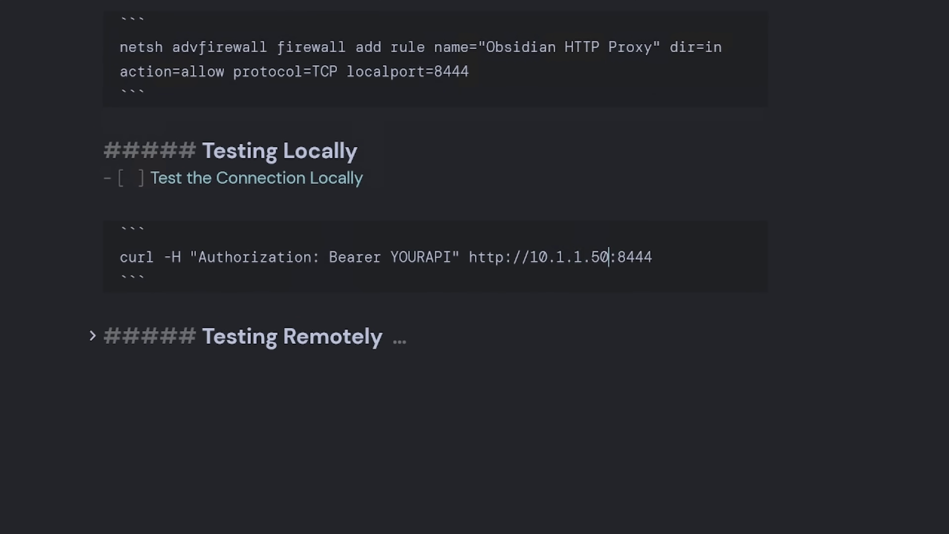
Replace YOURAPI in the curl command with the API key from the REST API settings.
double_click(422, 257)
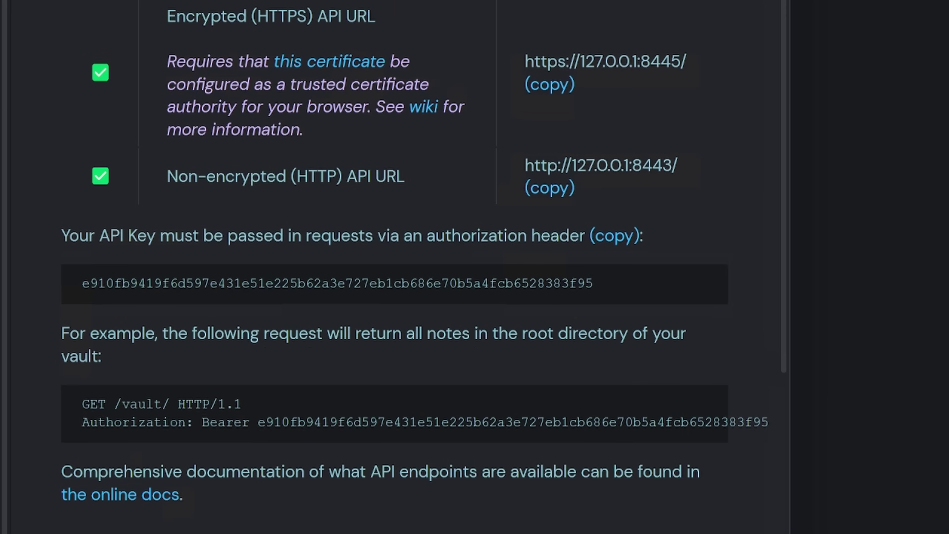
double_click(336, 283)
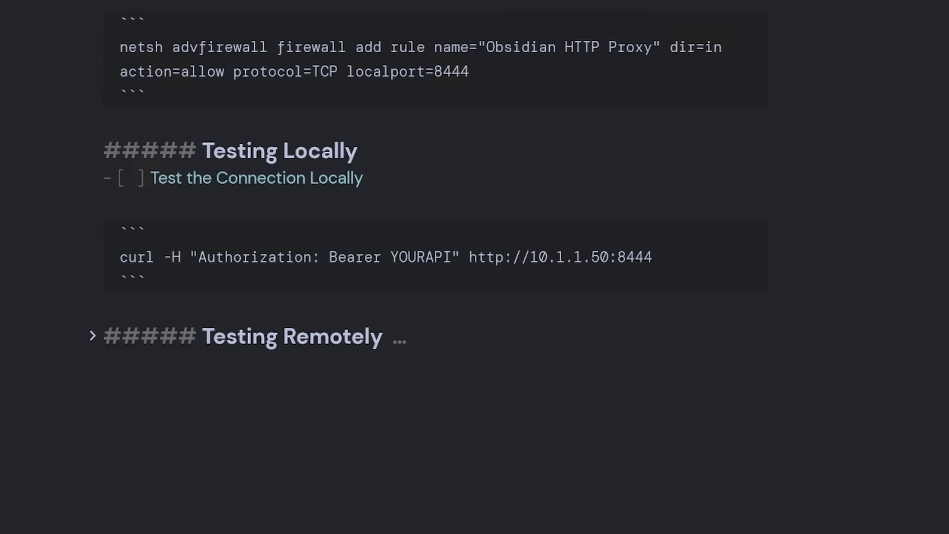
double_click(407, 257)
key("ctrl+v")
Copy the full curl command and clear the Command Prompt screen with cls.
left_click_drag(303, 305, 119, 257)
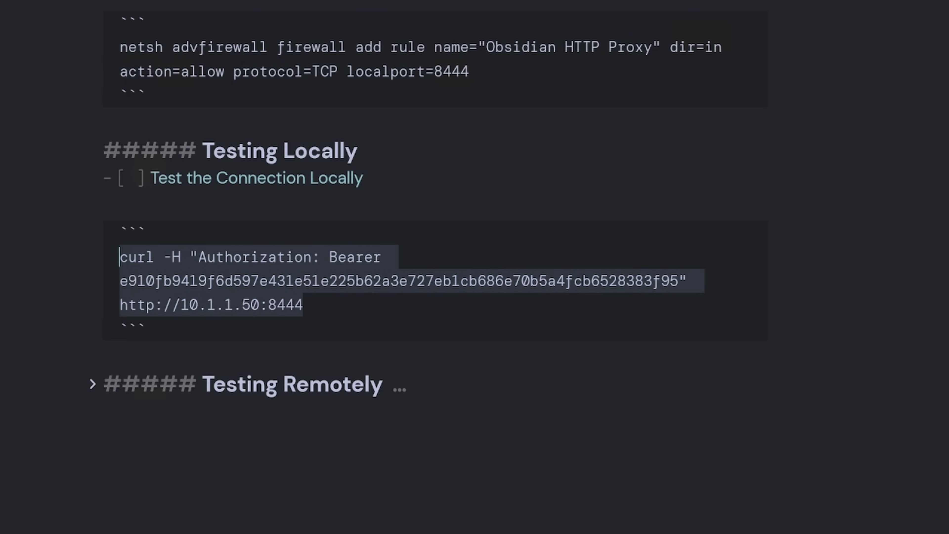
key("alt+Tab")
type("cld")
key("BackSpace")
type("s")
key("Return")
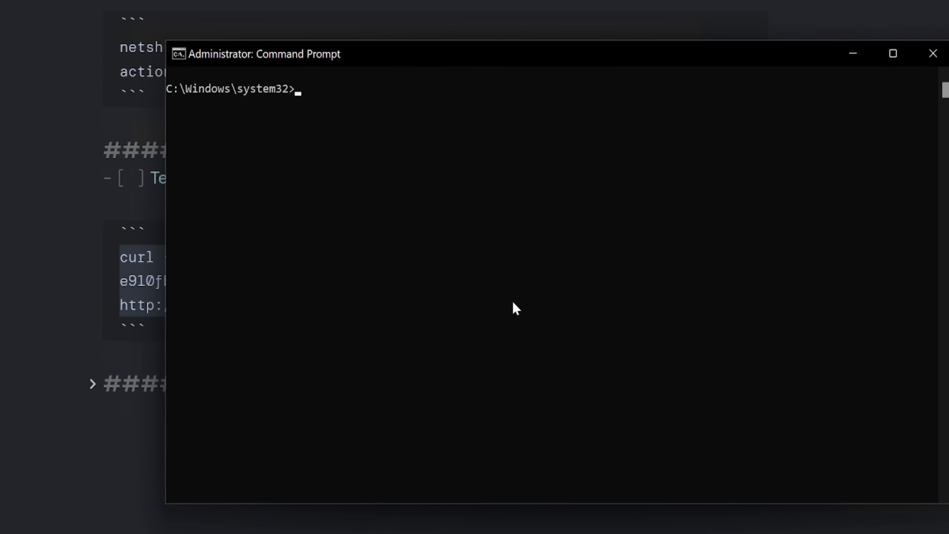
Run the local curl test and highlight its OK status, version 1.8.10 and authenticated result.
key("ctrl+v")
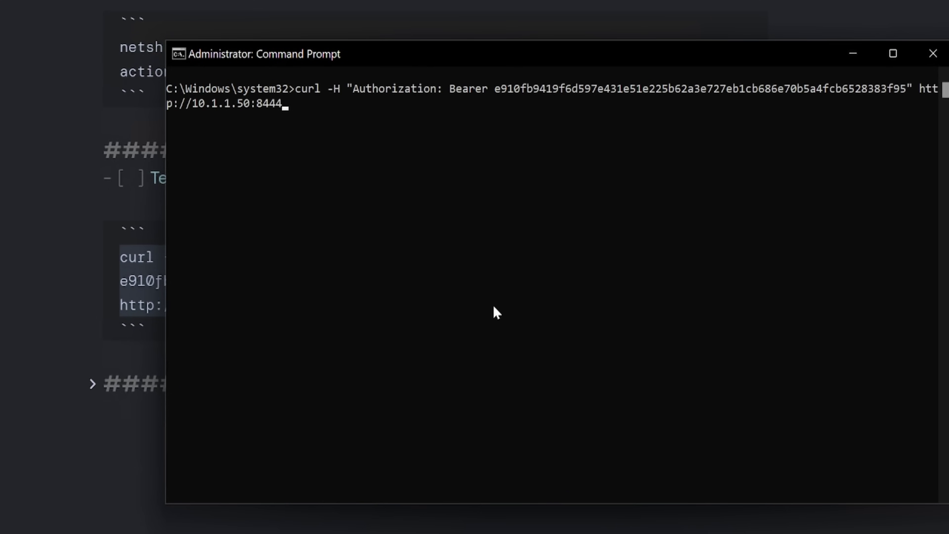
key("Return")
left_click_drag(288, 133, 167, 133)
left_click_drag(396, 162, 232, 162)
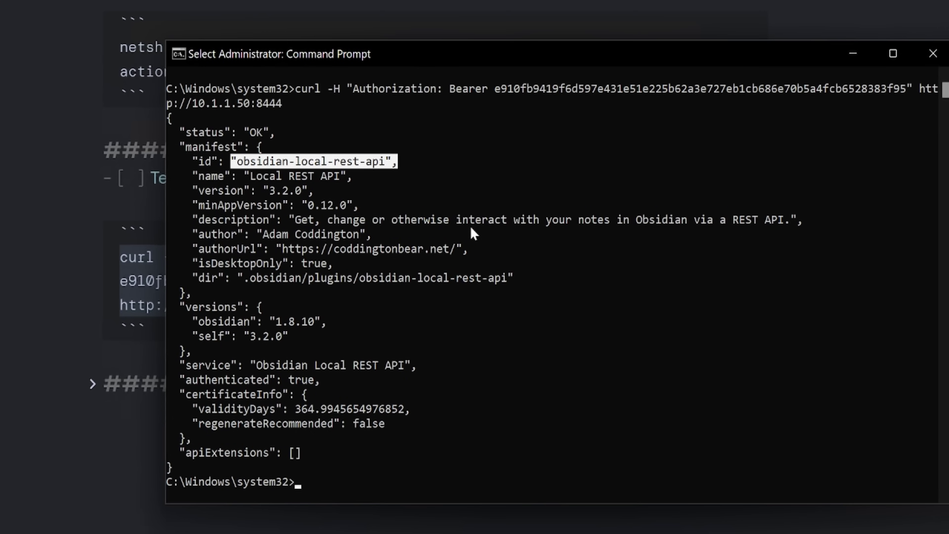
left_click_drag(332, 322, 193, 322)
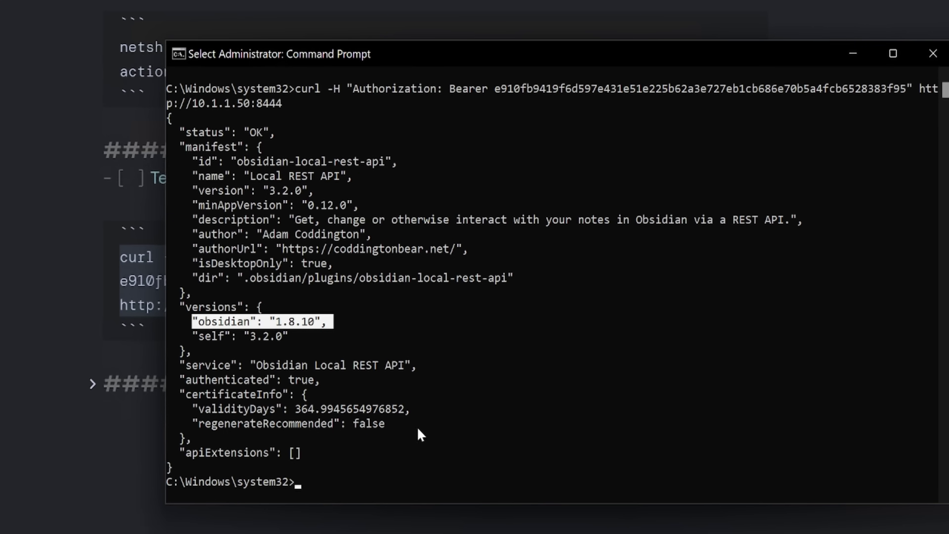
left_click_drag(322, 379, 174, 380)
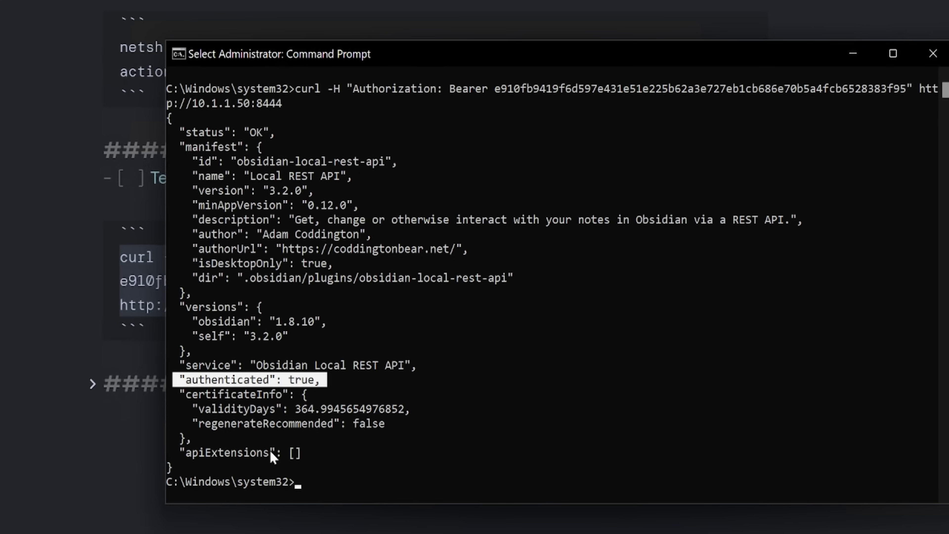
left_click_drag(495, 89, 900, 94)
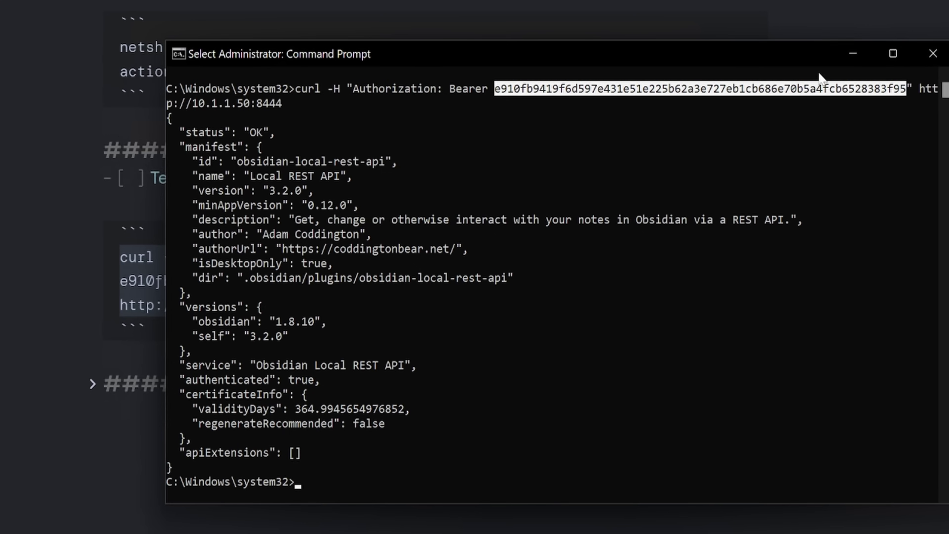
left_click(853, 54)
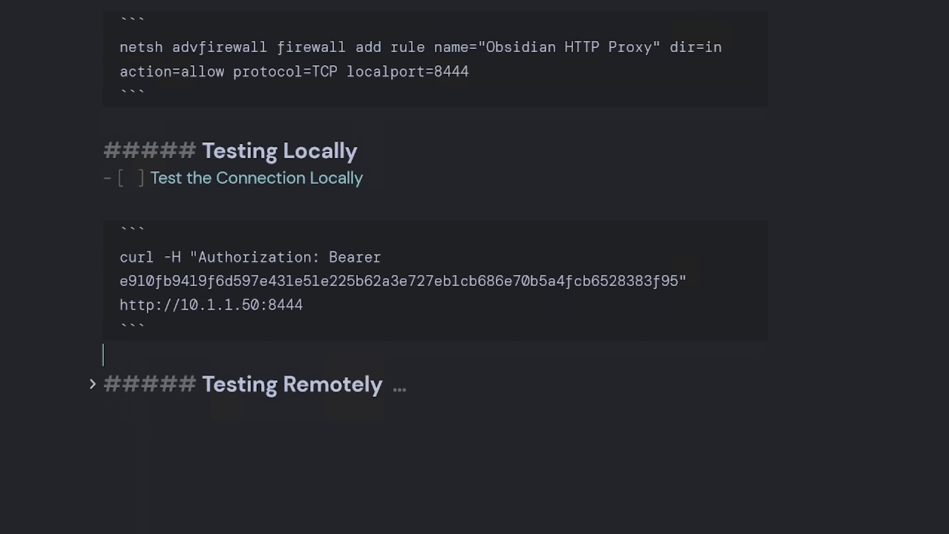
Unfold Testing Remotely and select the obsidianaitools domain in its remote URL.
left_click(400, 388)
scroll(399, 388, "down", 2)
scroll(435, 262, "down", 3)
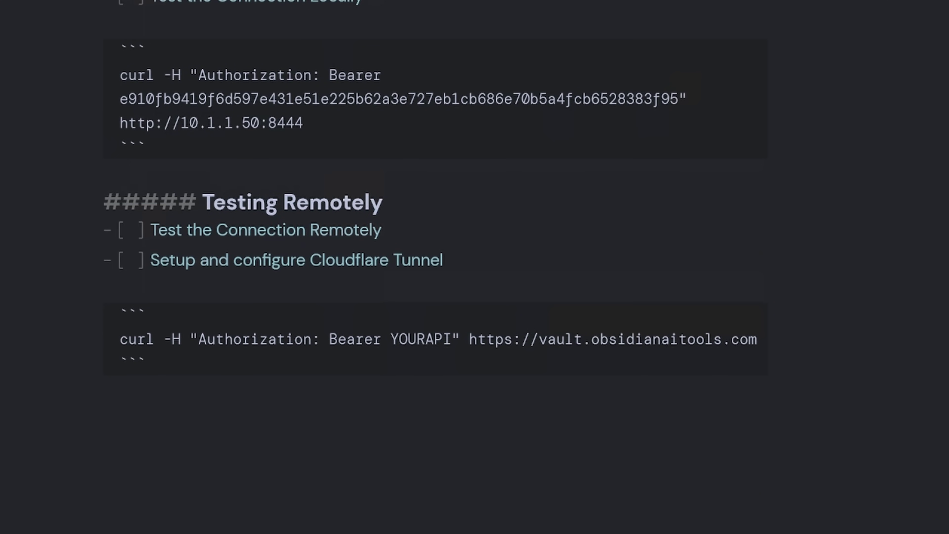
double_click(635, 339)
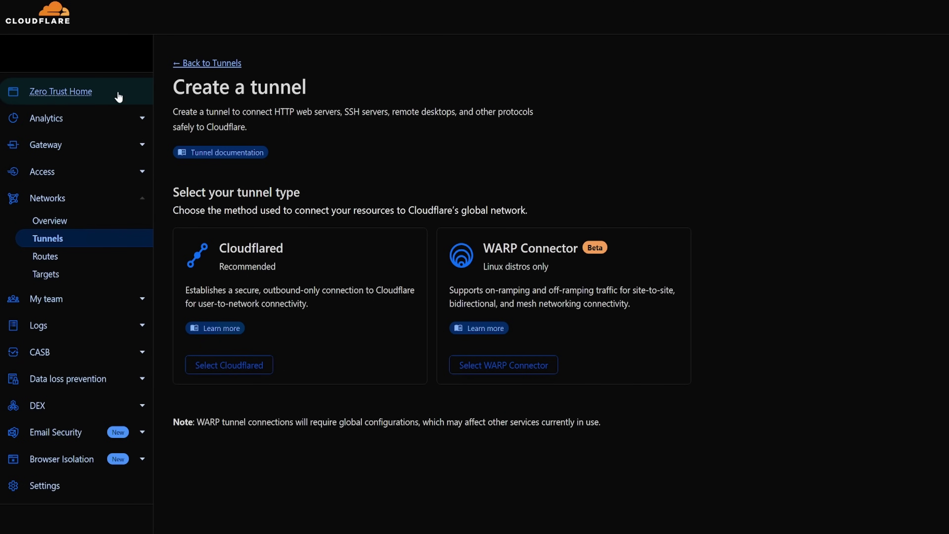
Create a Cloudflared tunnel named 'N8N to Obsidian' with Windows as the connector OS.
left_click(251, 374)
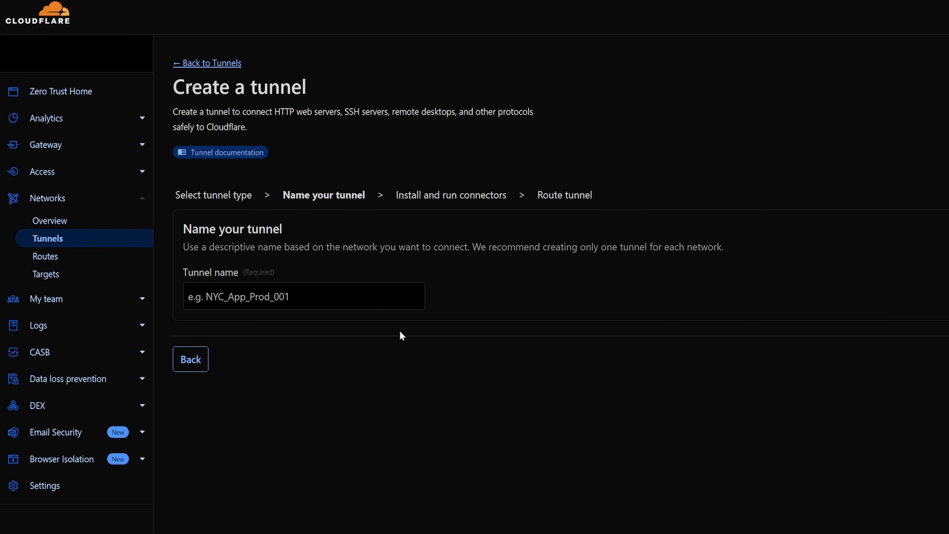
left_click(256, 296)
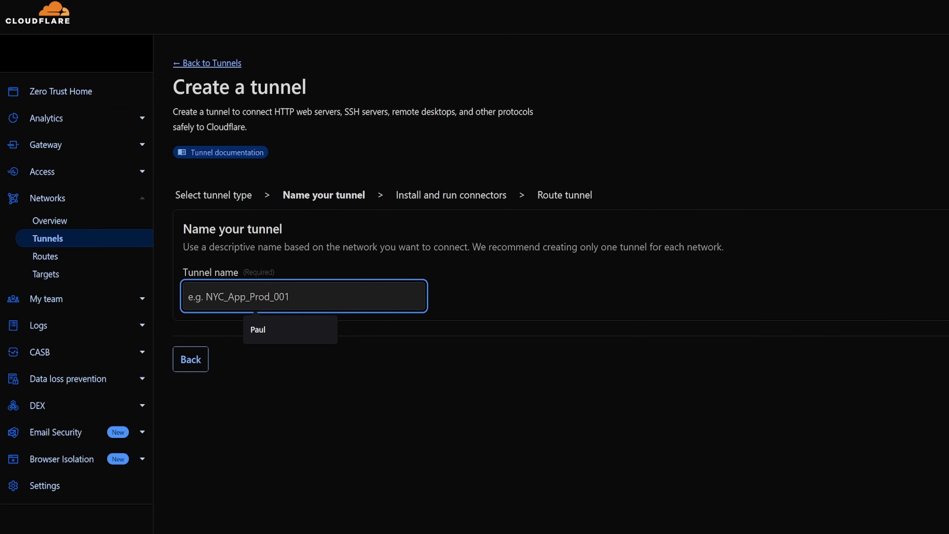
type("N8N to Obsidian")
key("Return")
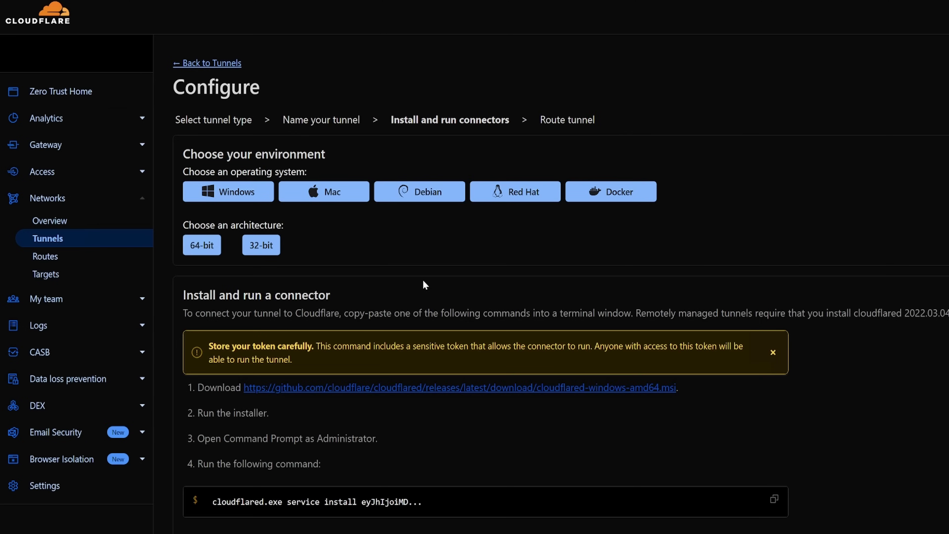
left_click(241, 200)
Launch the existing cloudflared-windows-amd64.msi installer, cancelling the duplicate download.
left_click_drag(679, 391, 250, 387)
left_click(350, 412)
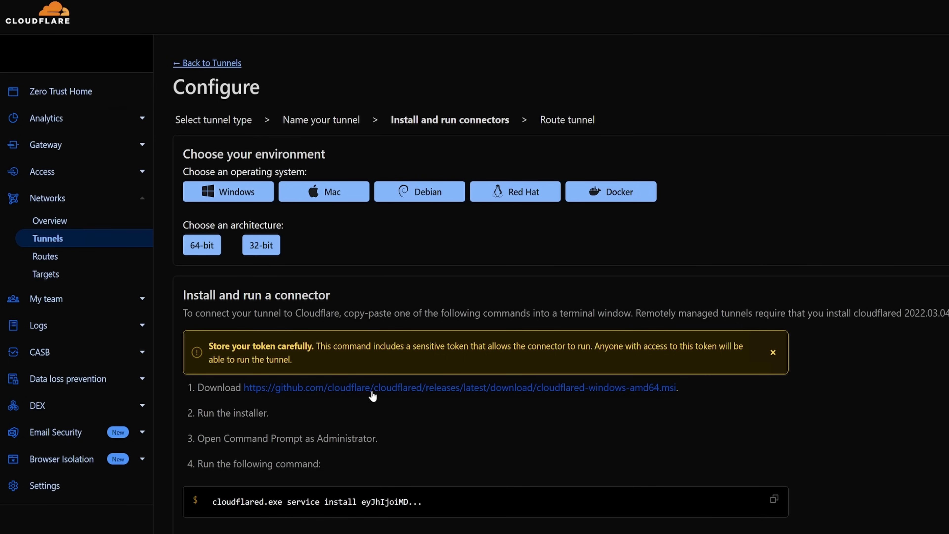
left_click(644, 393)
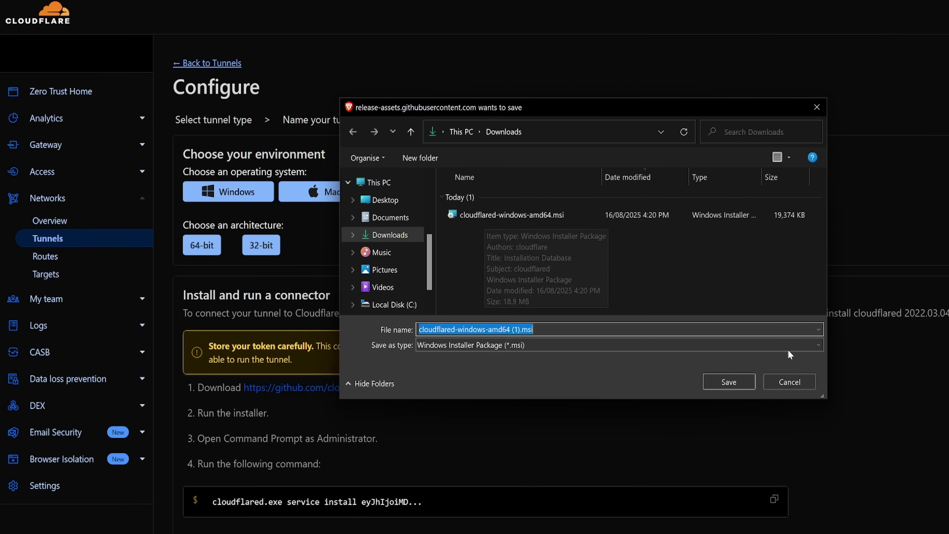
right_click(490, 217)
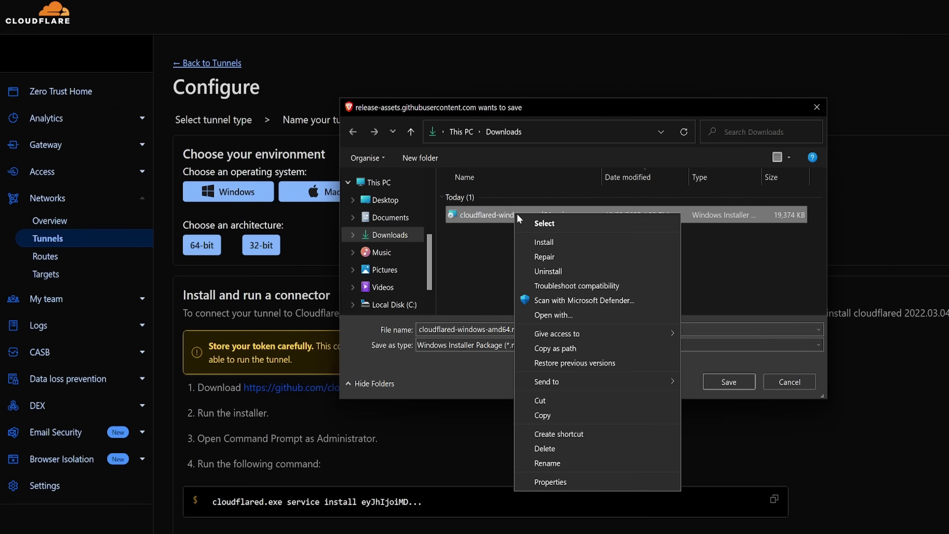
left_click(542, 243)
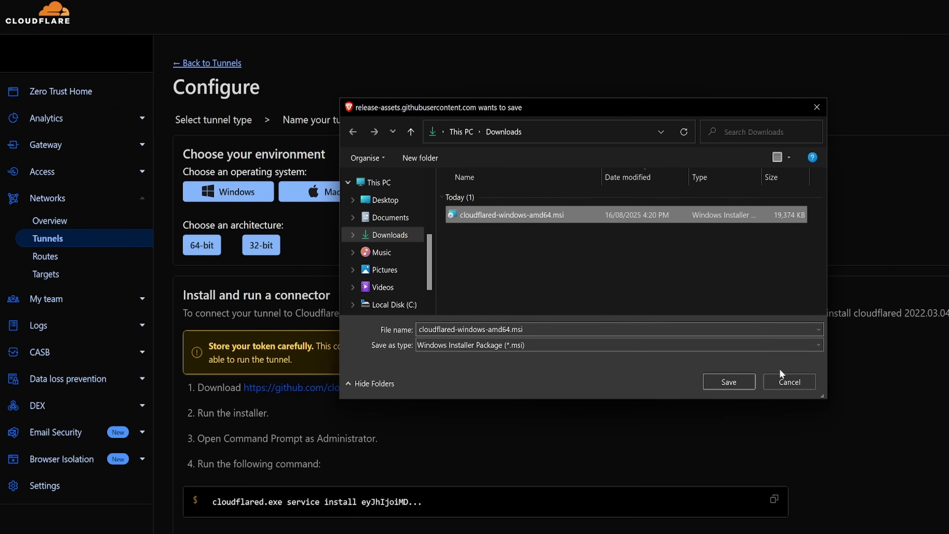
left_click(783, 379)
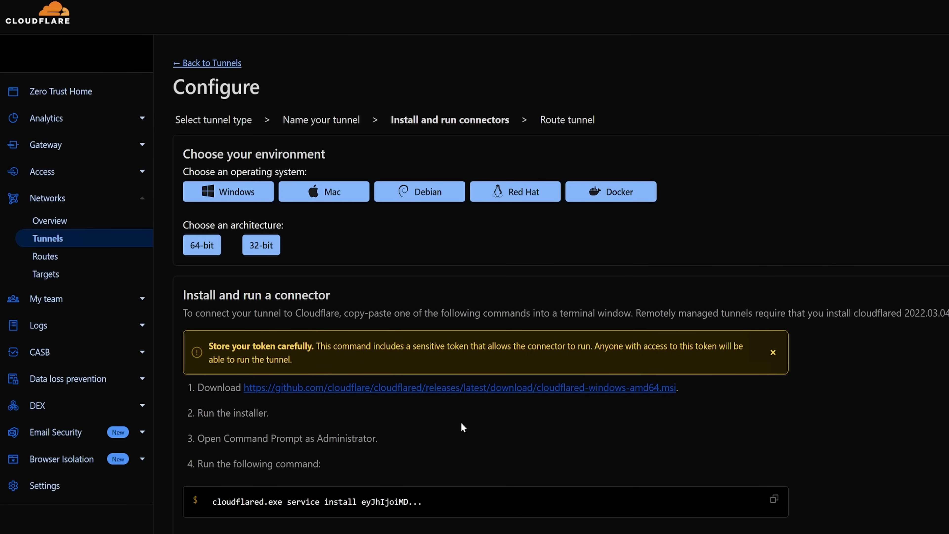
key("alt+Tab")
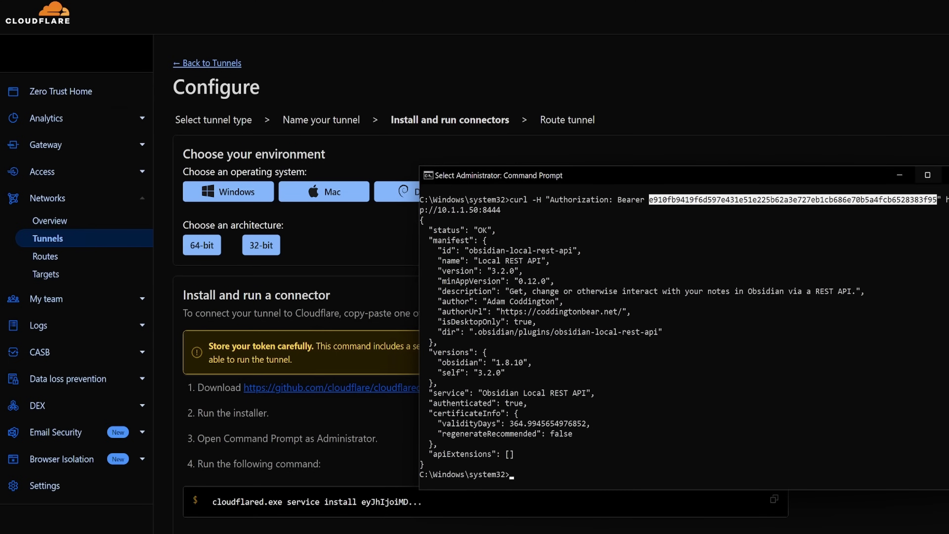
key("alt+Tab")
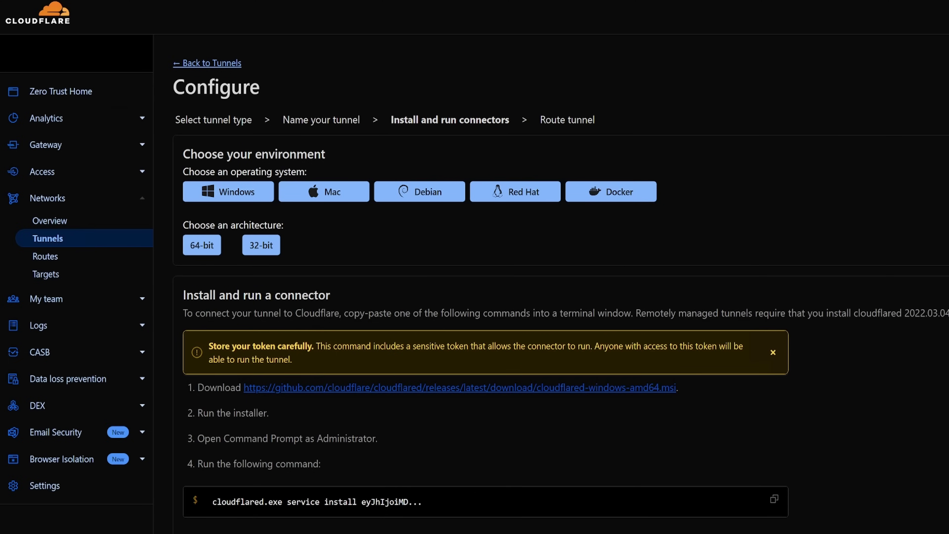
key("super")
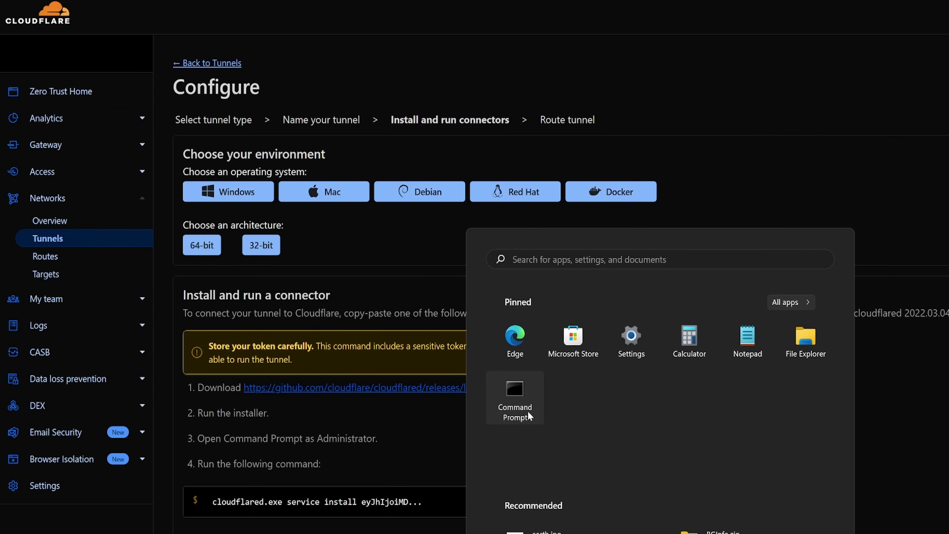
Launch Command Prompt as administrator.
right_click(528, 415)
left_click(558, 464)
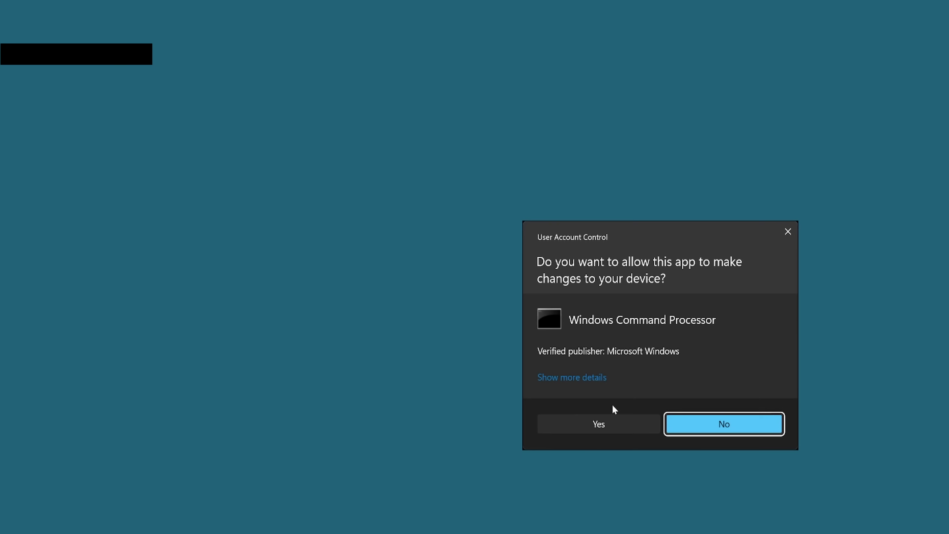
left_click(613, 424)
left_click(775, 501)
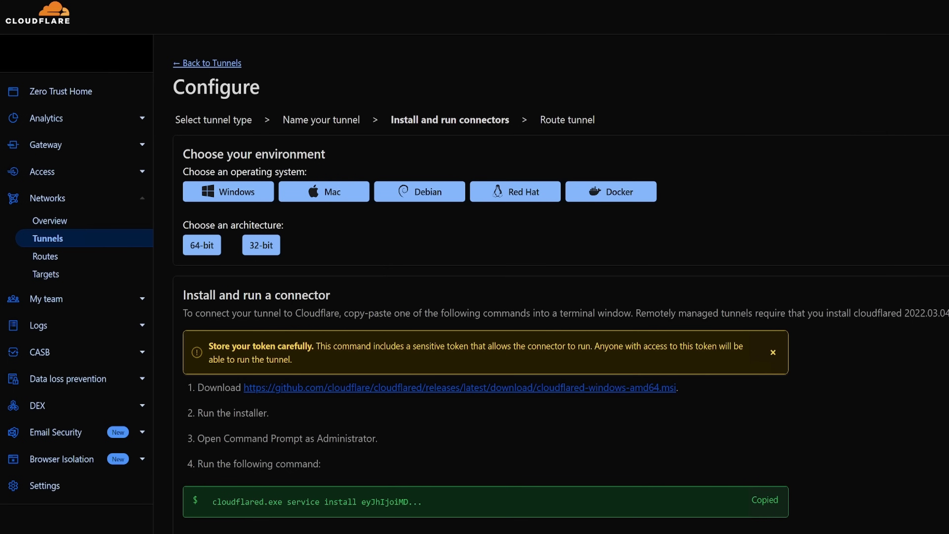
key("alt+Tab")
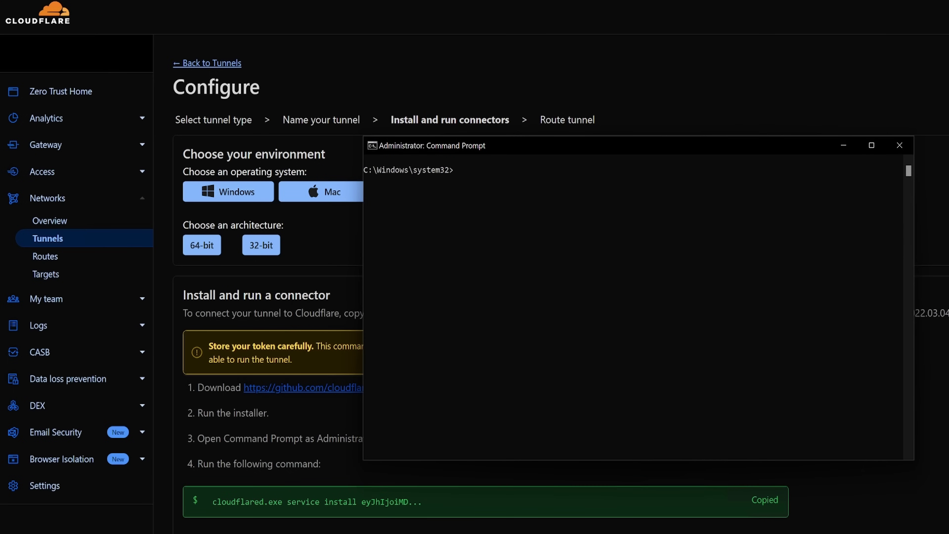
Run the copied cloudflared service install command, then return to the tunnel page.
key("Return")
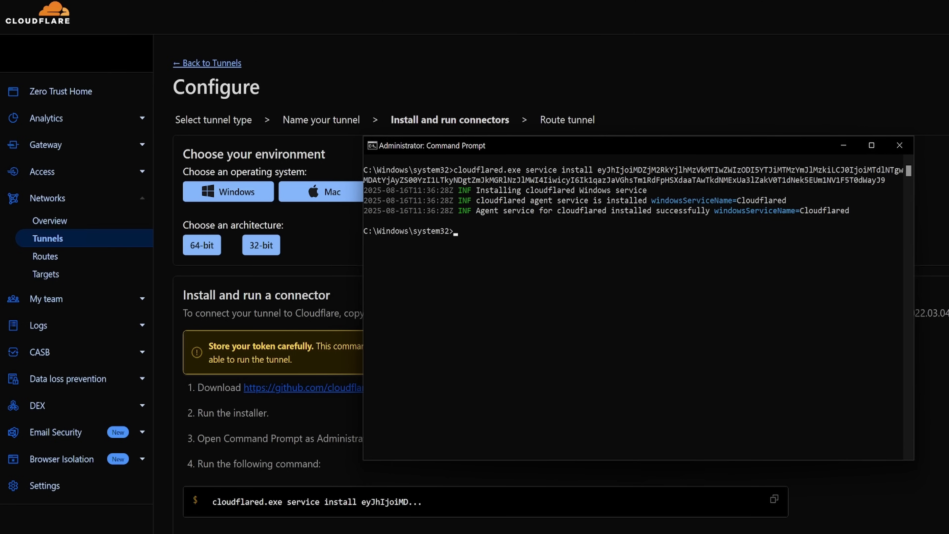
key("alt+Tab")
scroll(632, 449, "down", 3)
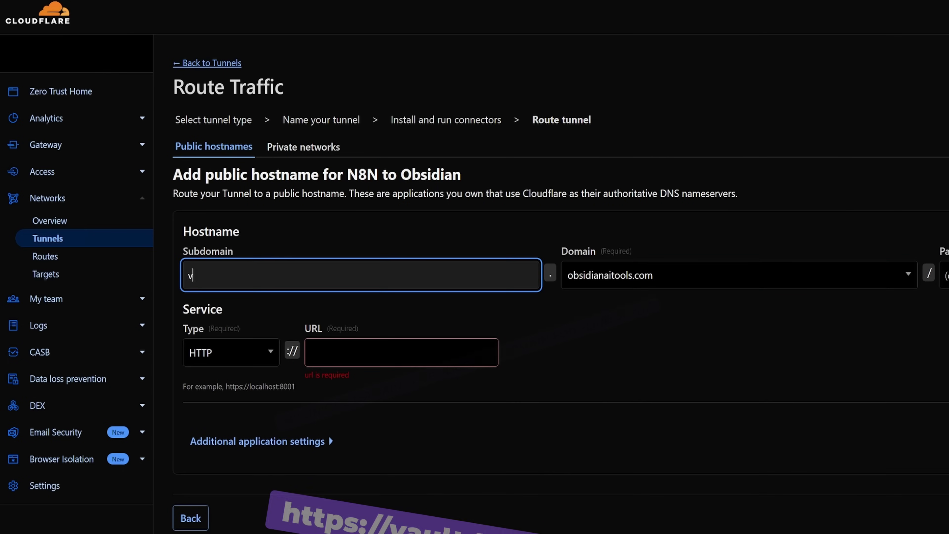
Set the subdomain to vaultdemo and update the note's remote curl URL to match.
type("aultdemo")
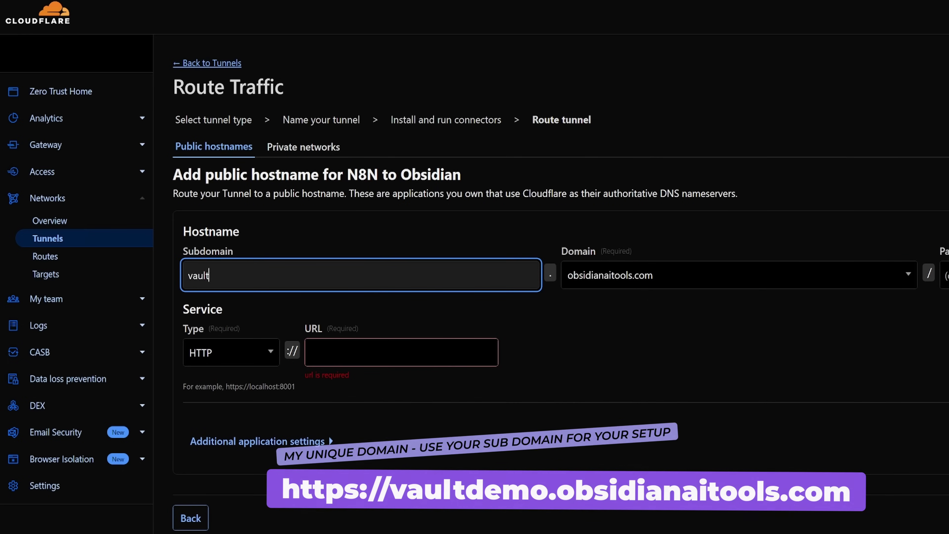
key("ctrl+a")
key("ctrl+c")
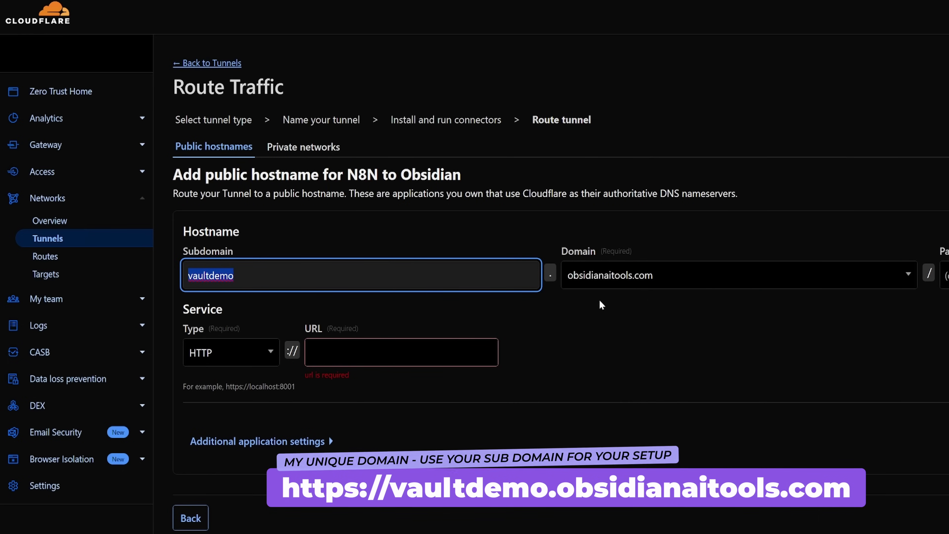
left_click(321, 298)
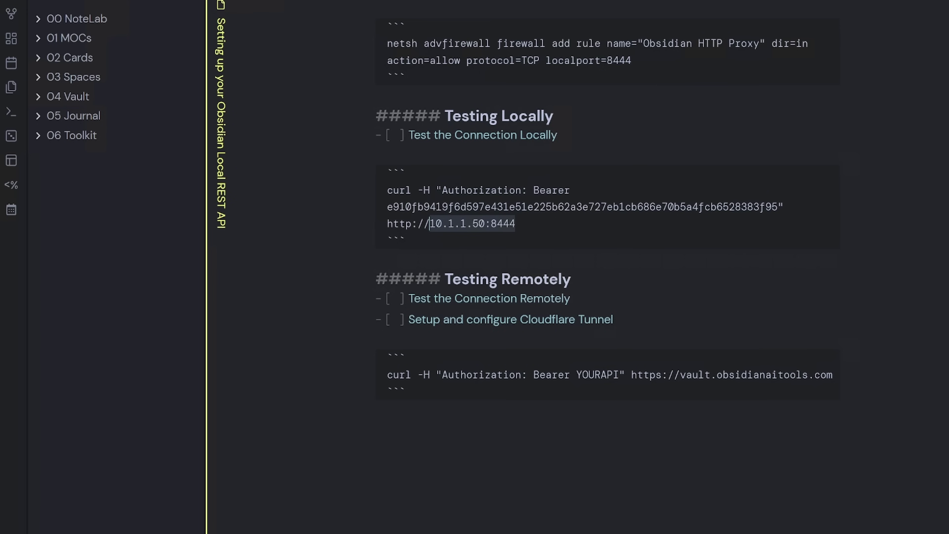
left_click(527, 375)
double_click(695, 375)
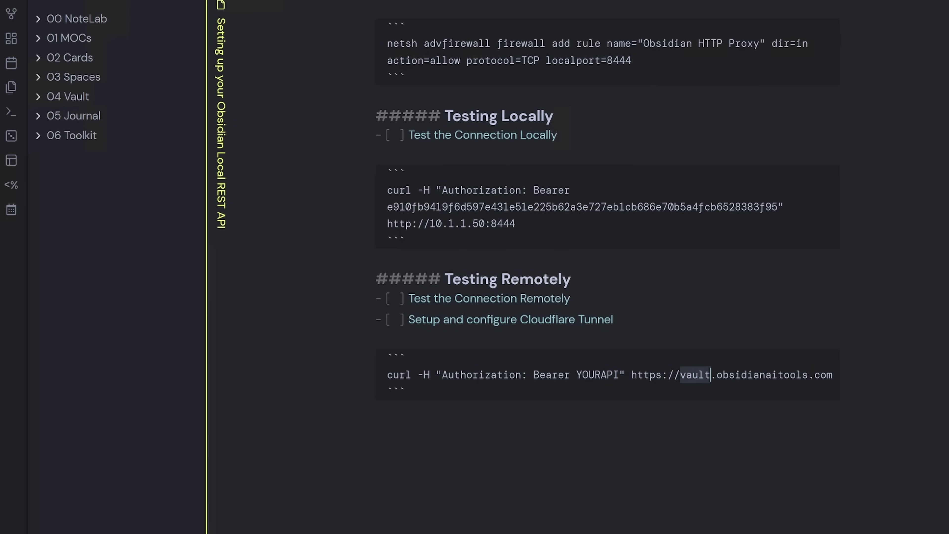
key("ctrl+v")
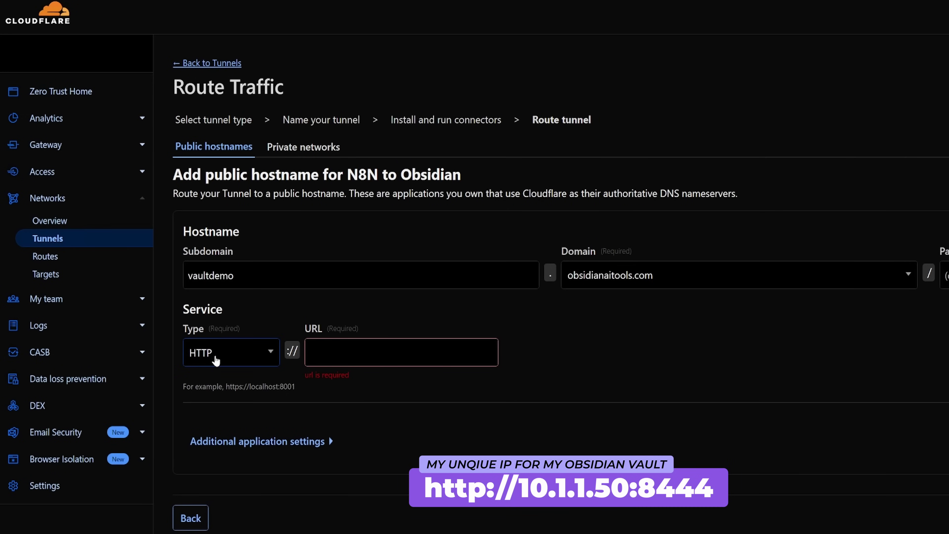
Route the hostname to HTTP 10.1.1.50:8444 and complete the setup.
left_click(337, 352)
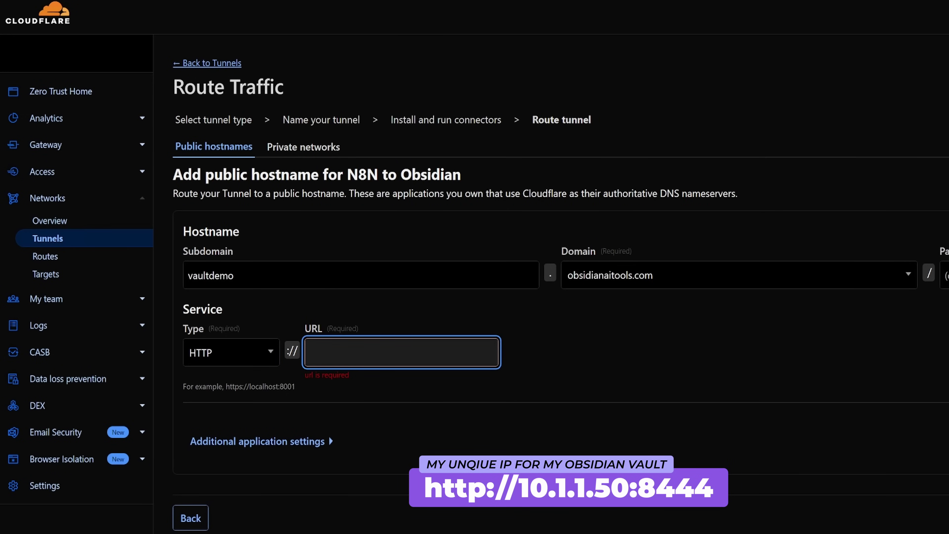
type("10.1.1.50:8444")
left_click(370, 378)
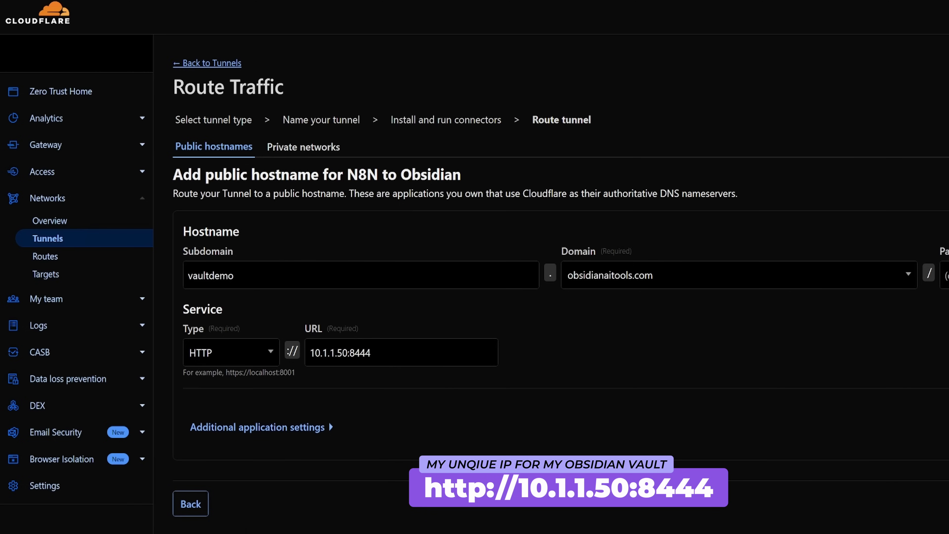
left_click(371, 371)
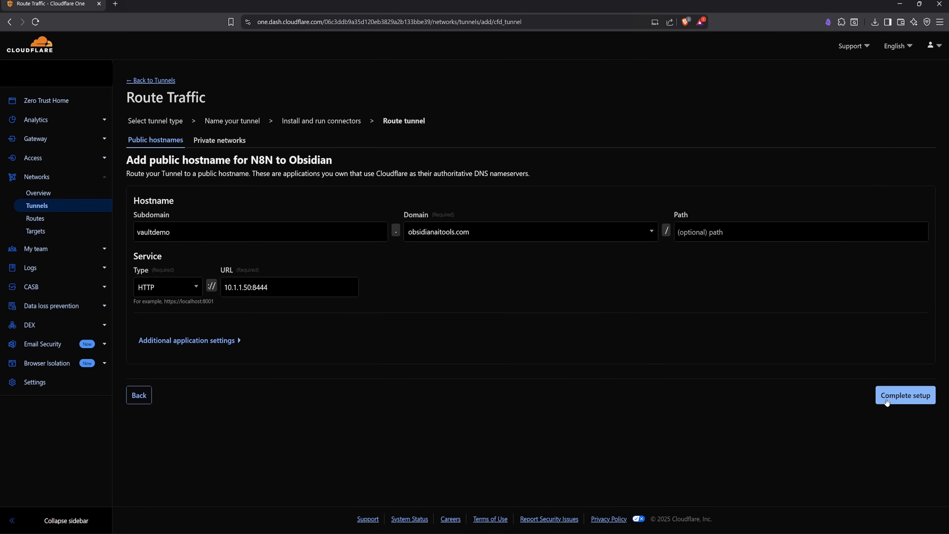
left_click(902, 399)
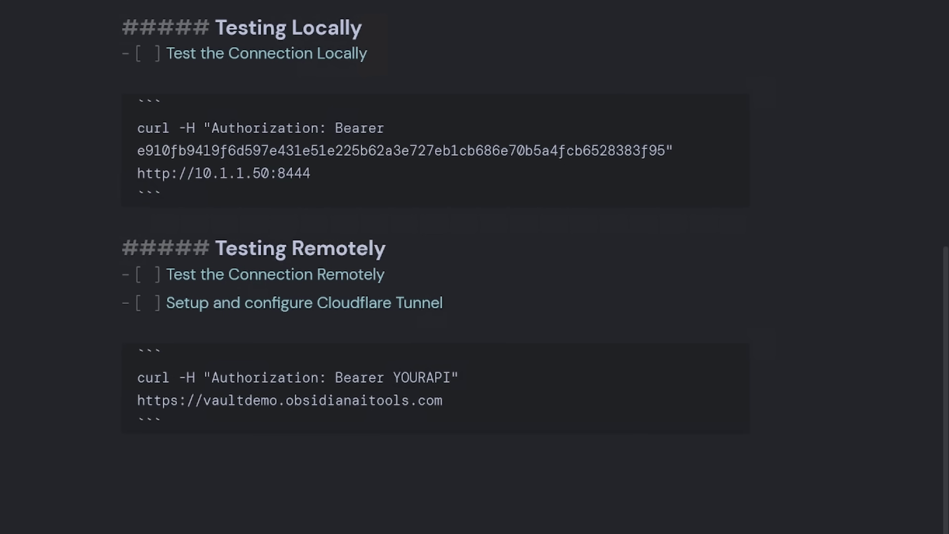
Paste the API token over YOURAPI in the remote curl command and select the command.
left_click(336, 248)
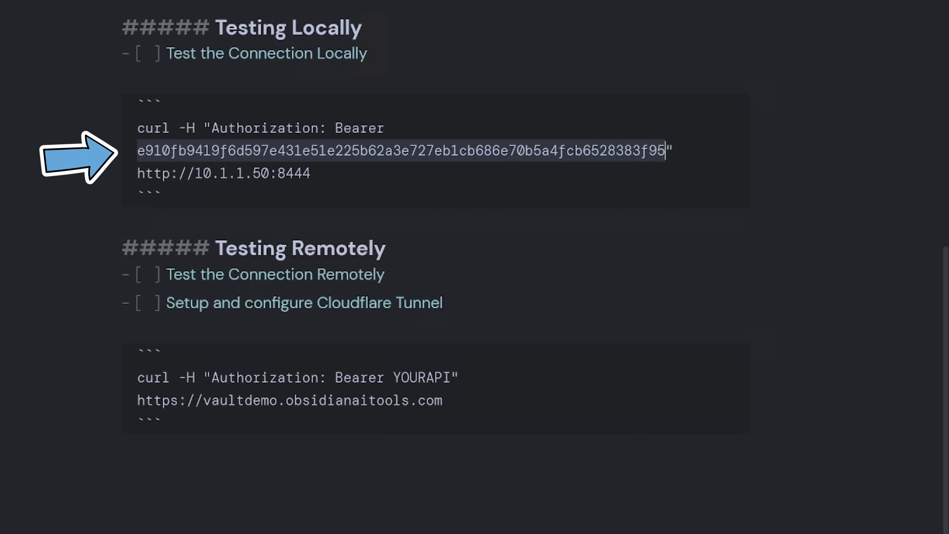
double_click(423, 378)
key("ctrl+v")
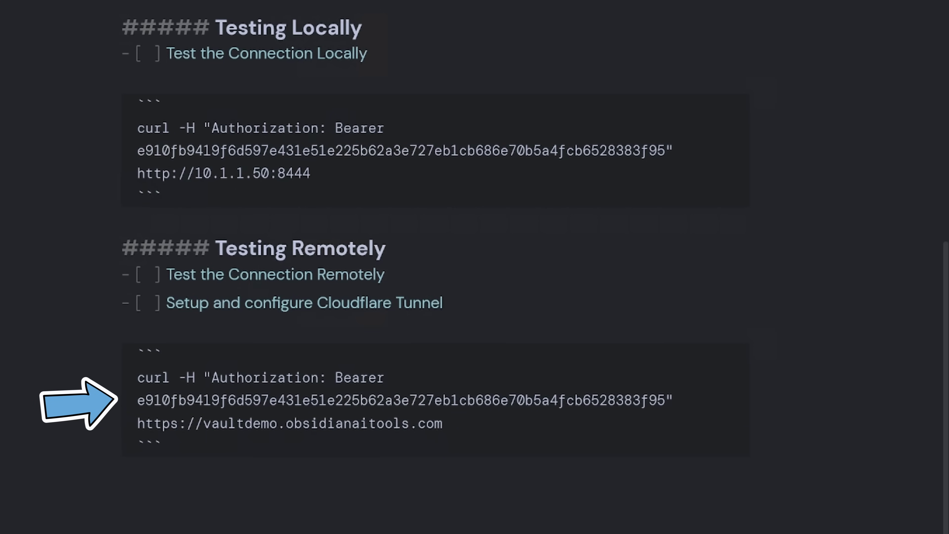
key("shift+Home")
key("shift+Up")
key("shift+Up")
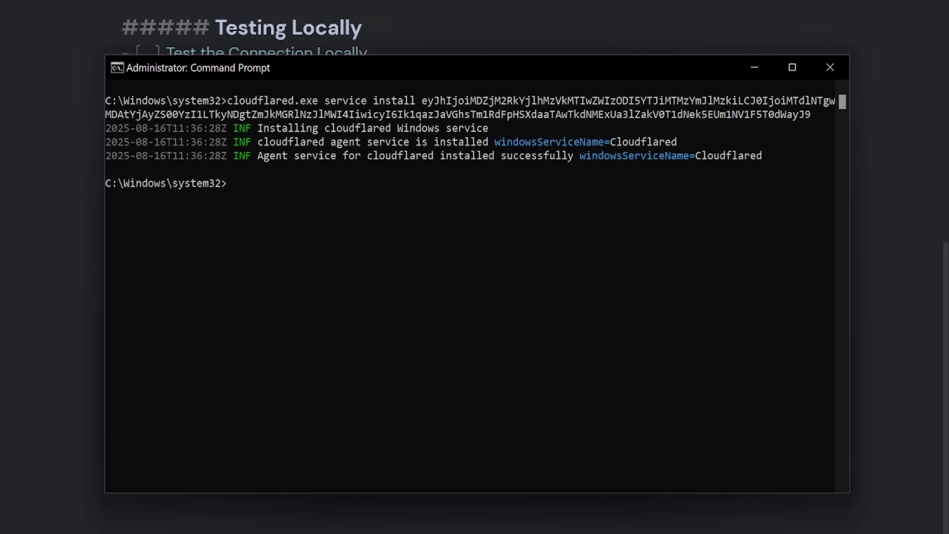
Paste and run the remote curl test against vaultdemo.obsidianaitools.com.
key("ctrl+v")
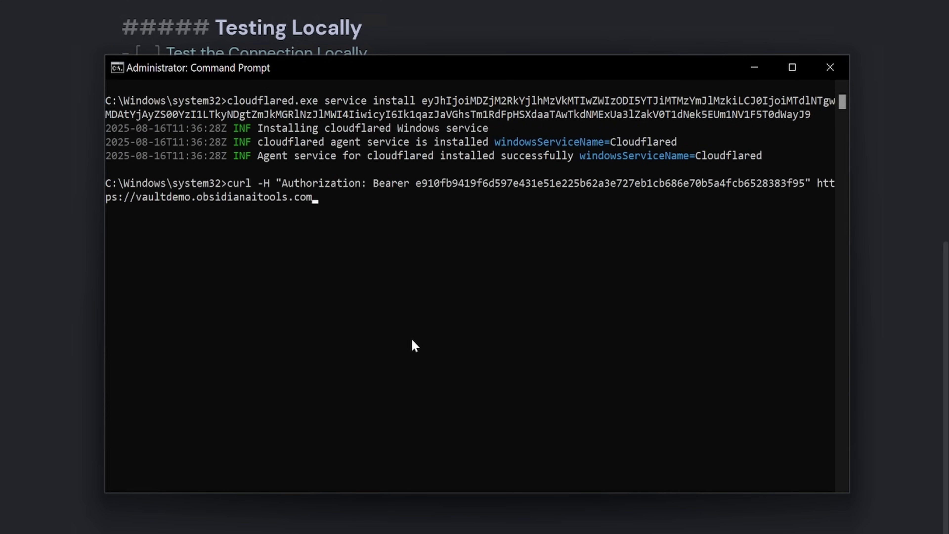
key("Return")
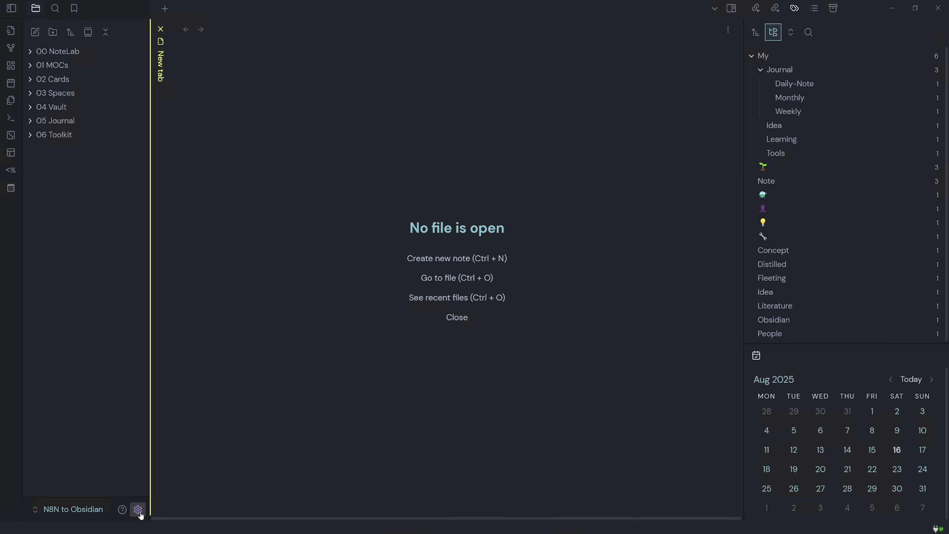
Open the Local REST API plugin's interactive API docs from Community plugins settings.
left_click(138, 510)
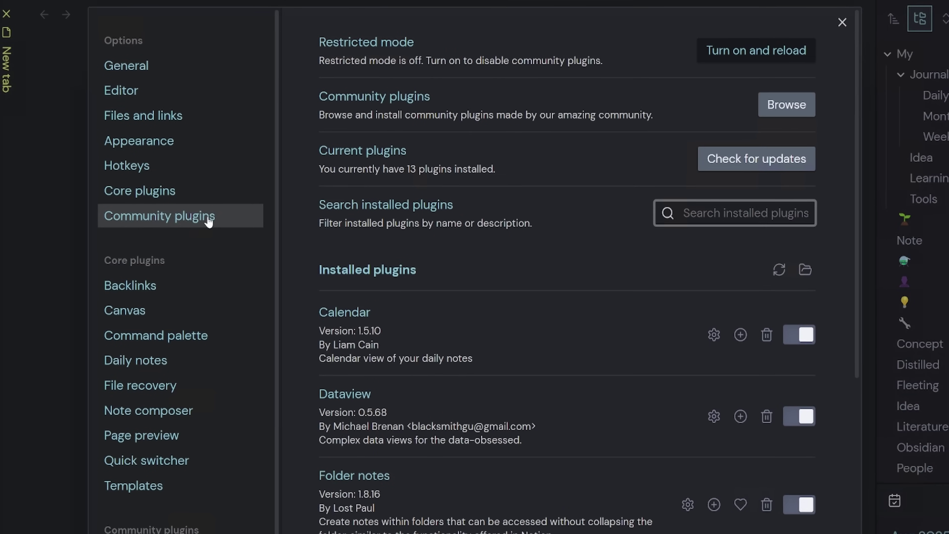
scroll(485, 228, "down", 5)
scroll(483, 322, "up", 1)
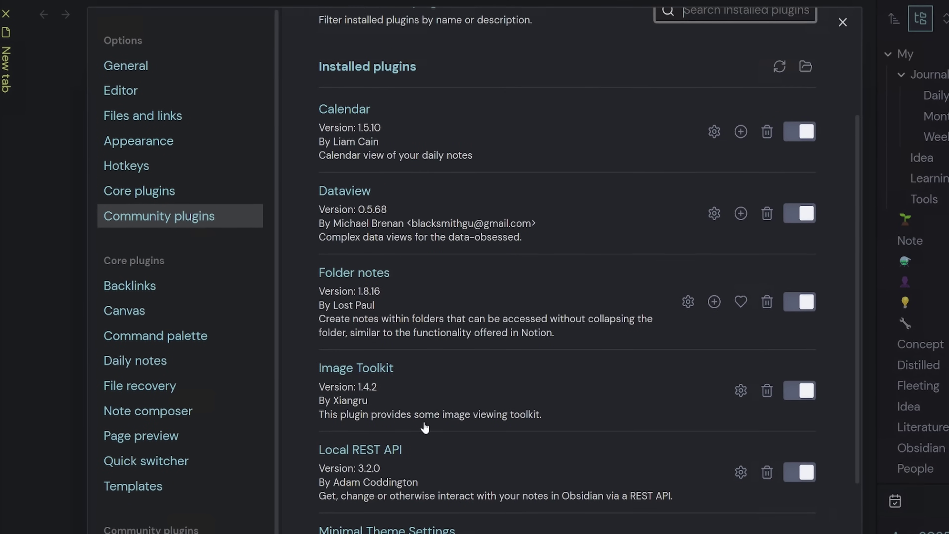
left_click(369, 456)
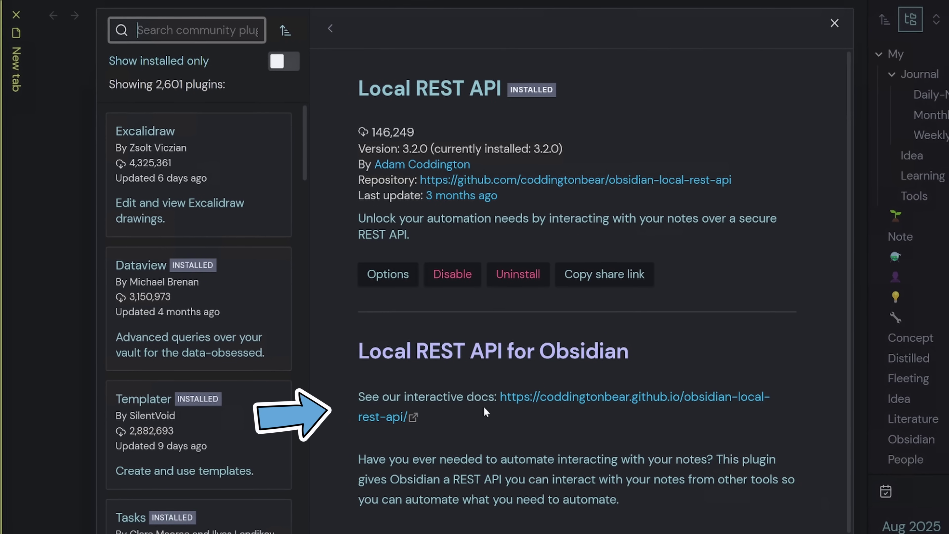
left_click(575, 401)
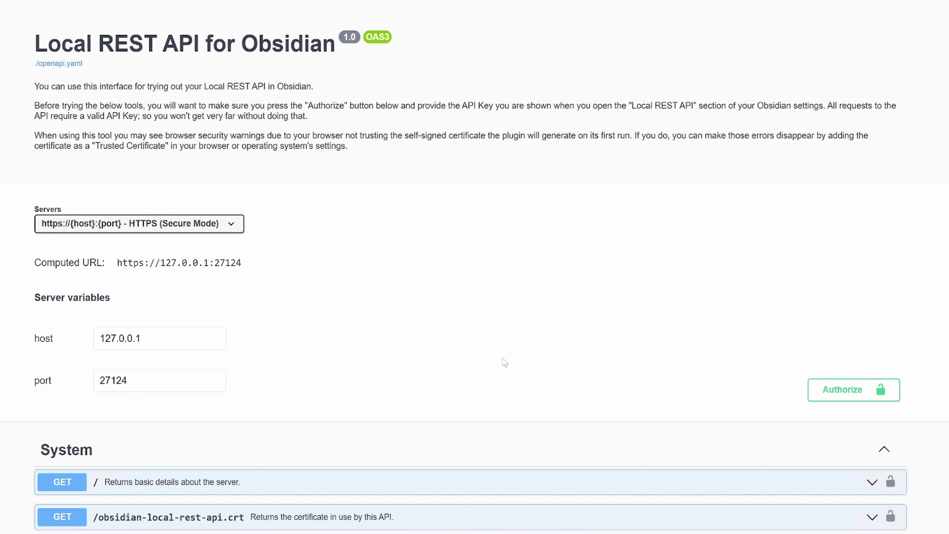
Scroll to the System section and expand the GET / endpoint for basic server details.
scroll(504, 361, "down", 2)
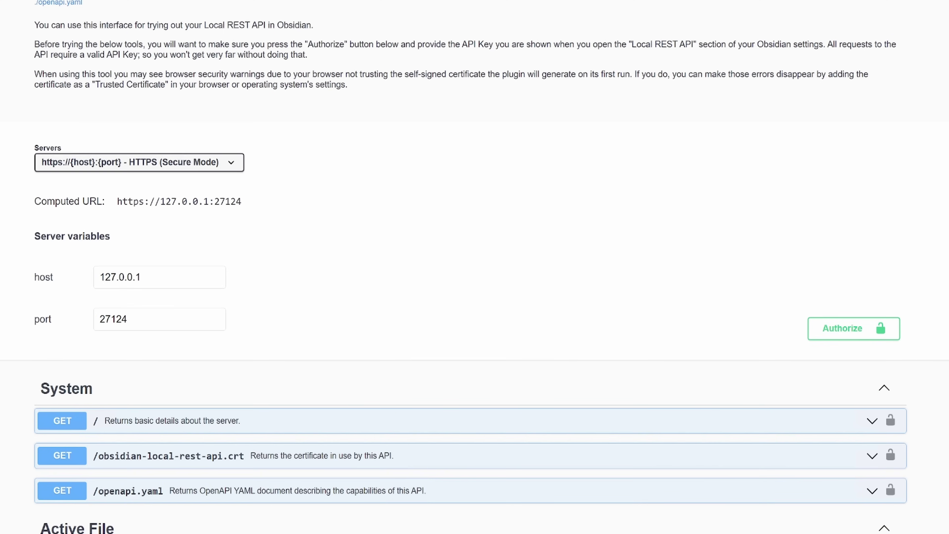
scroll(99, 171, "down", 10)
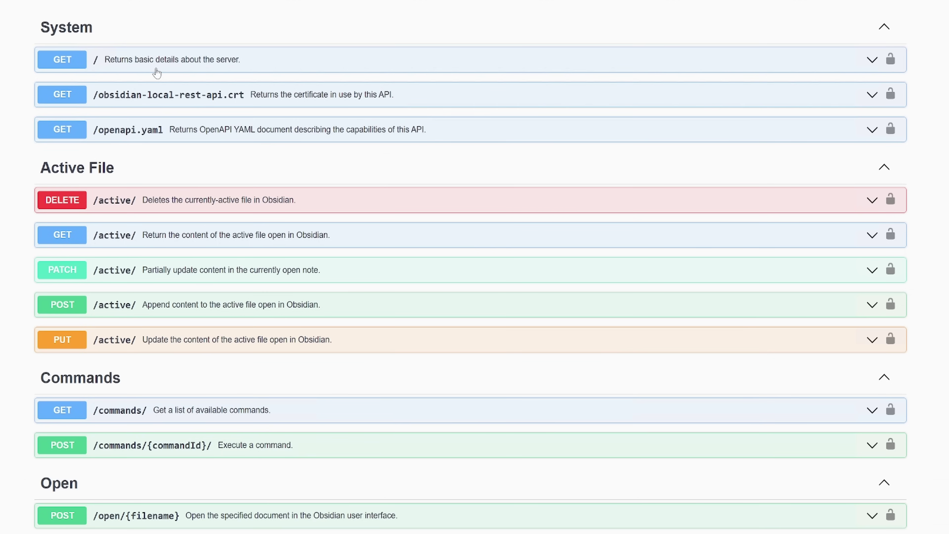
left_click(211, 70)
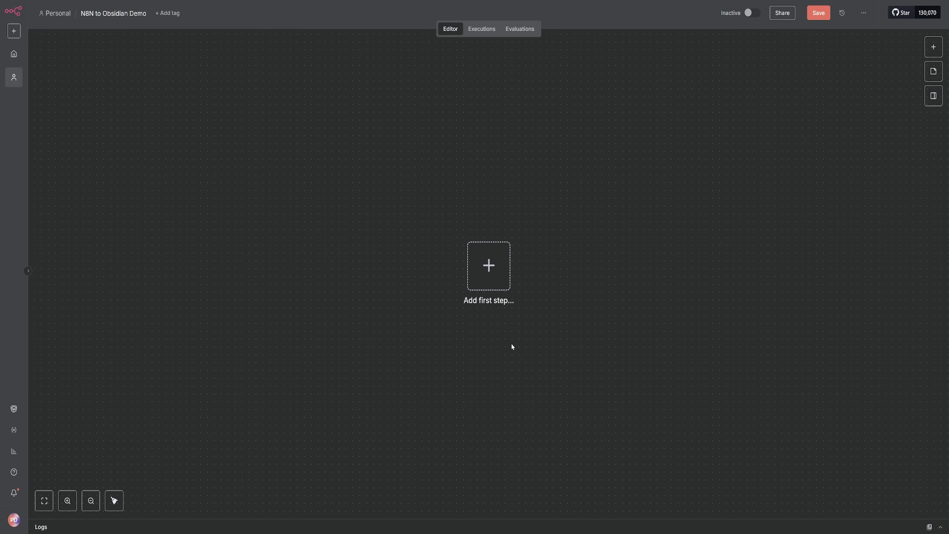
left_click(492, 277)
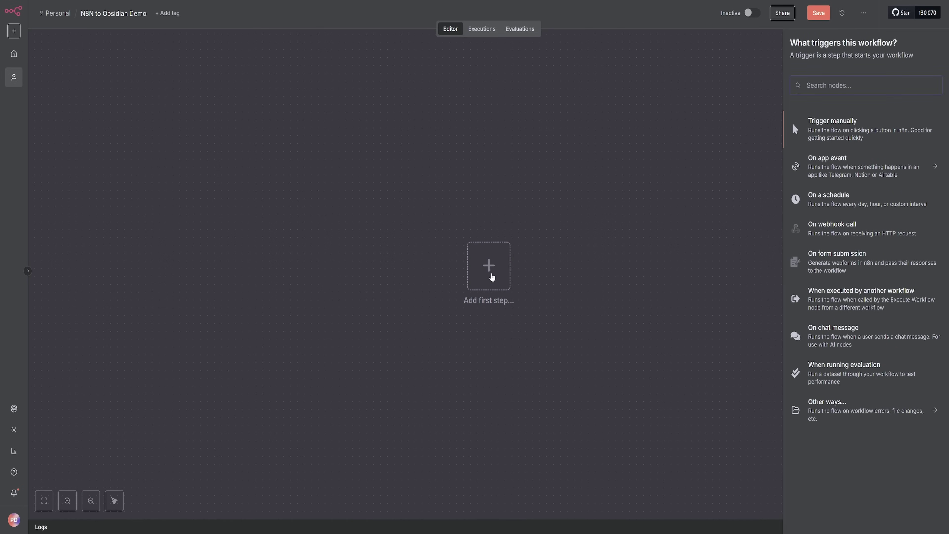
type("http")
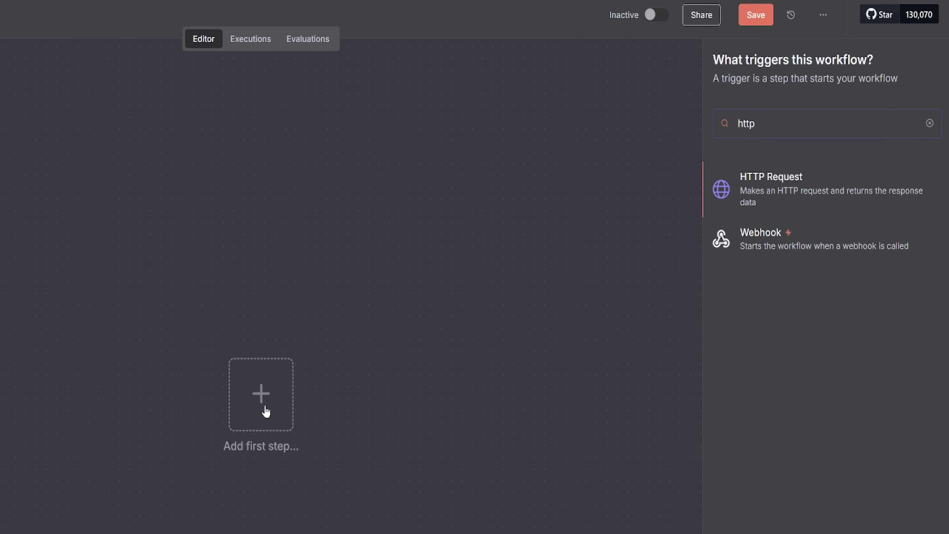
left_click(845, 202)
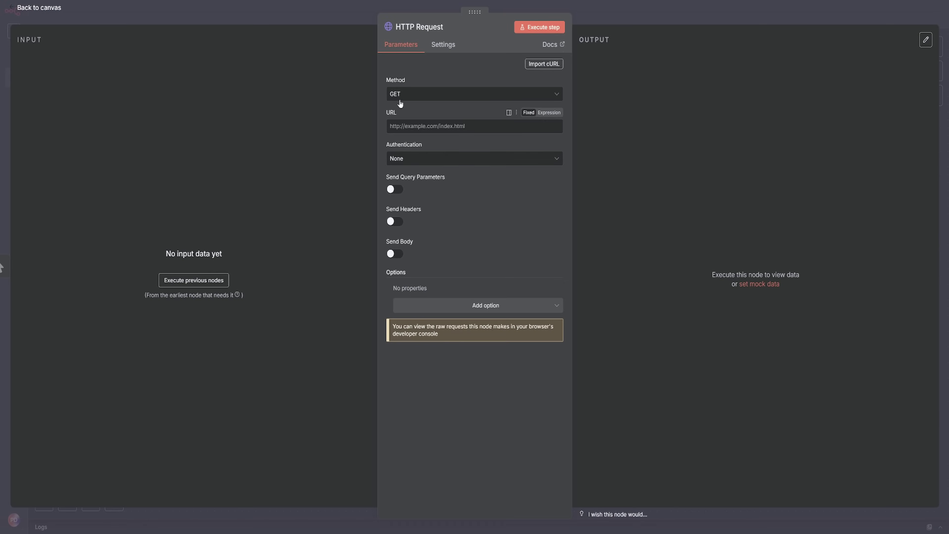
type("https:")
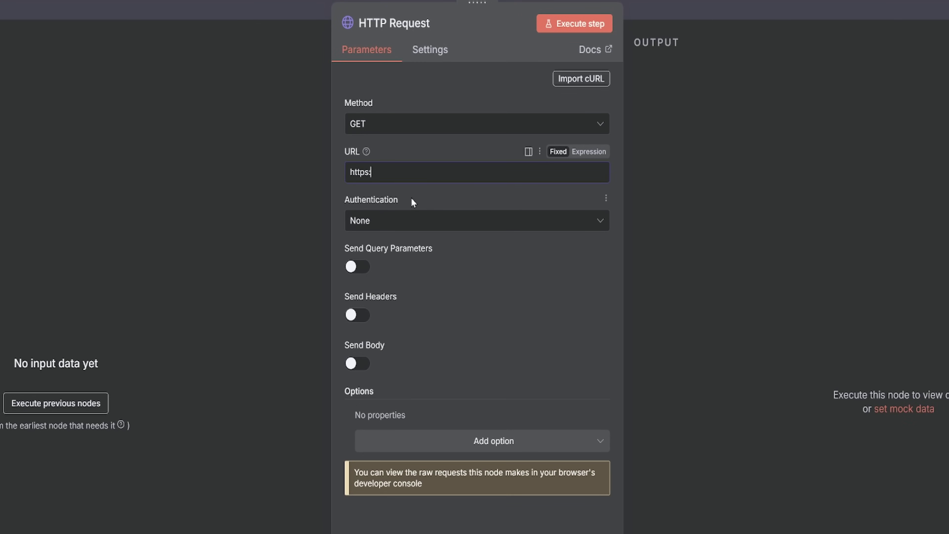
type("//v")
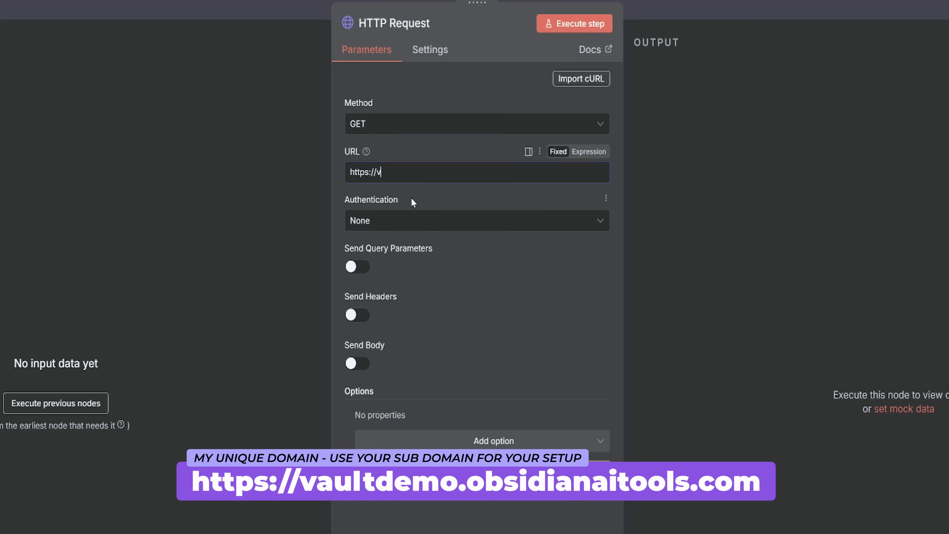
type("aultdemo.obsidianaitools.com")
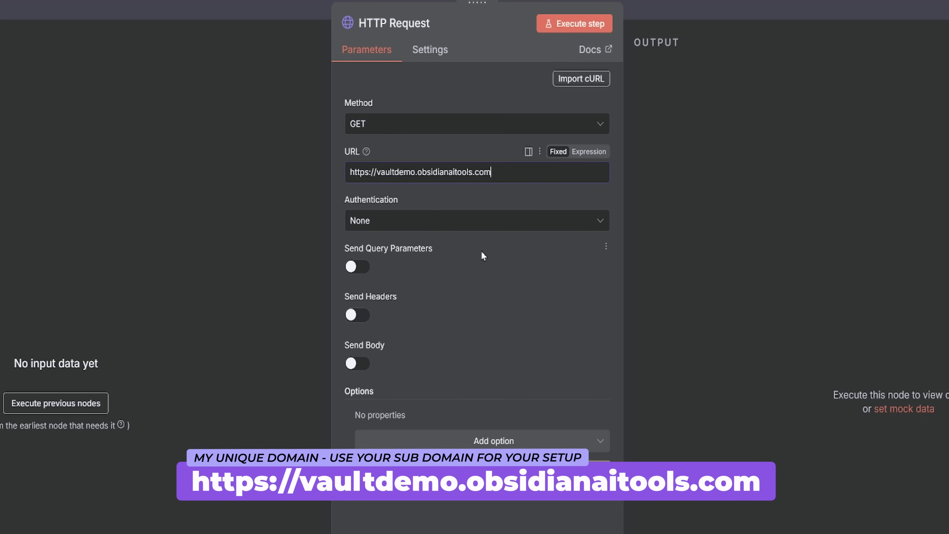
left_click(569, 30)
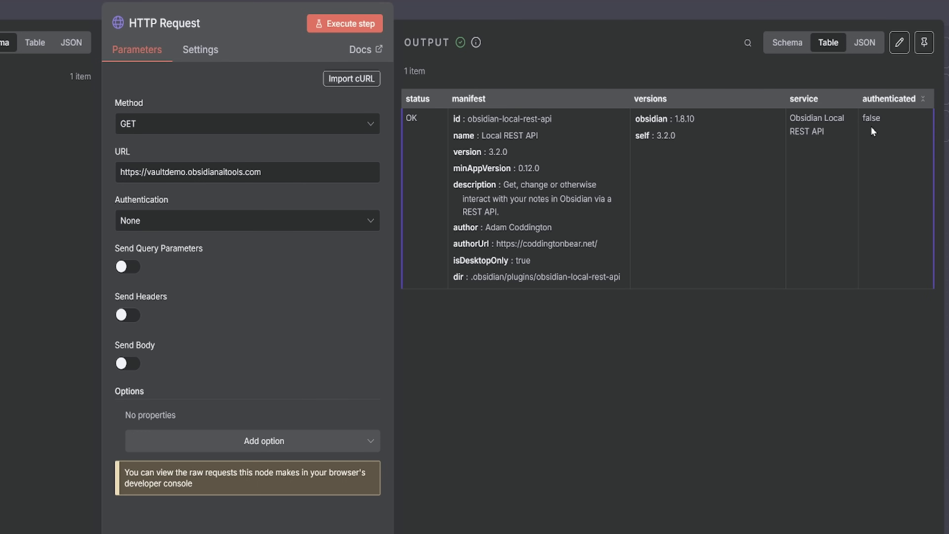
Set the node's authentication to Generic Credential Type with Bearer Auth and start a new credential.
double_click(873, 119)
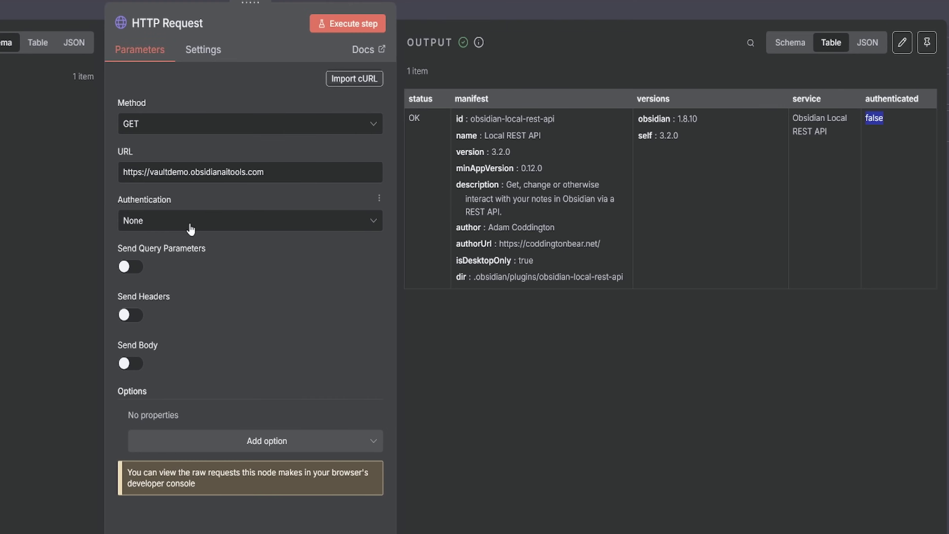
left_click(187, 226)
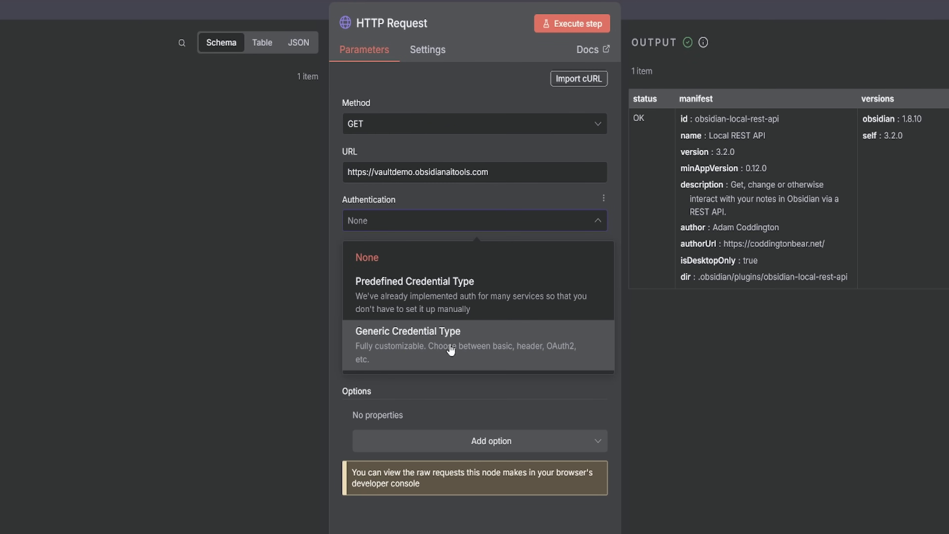
left_click(451, 350)
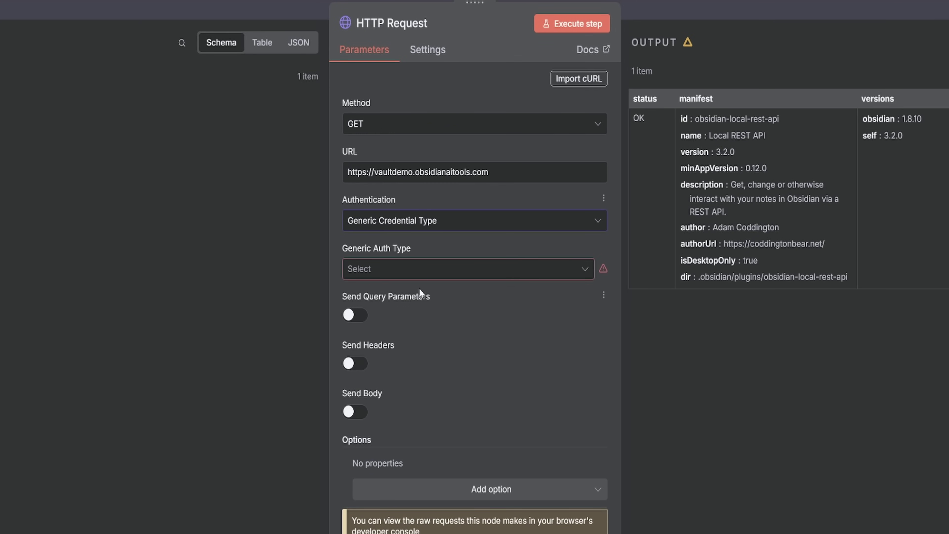
left_click(482, 270)
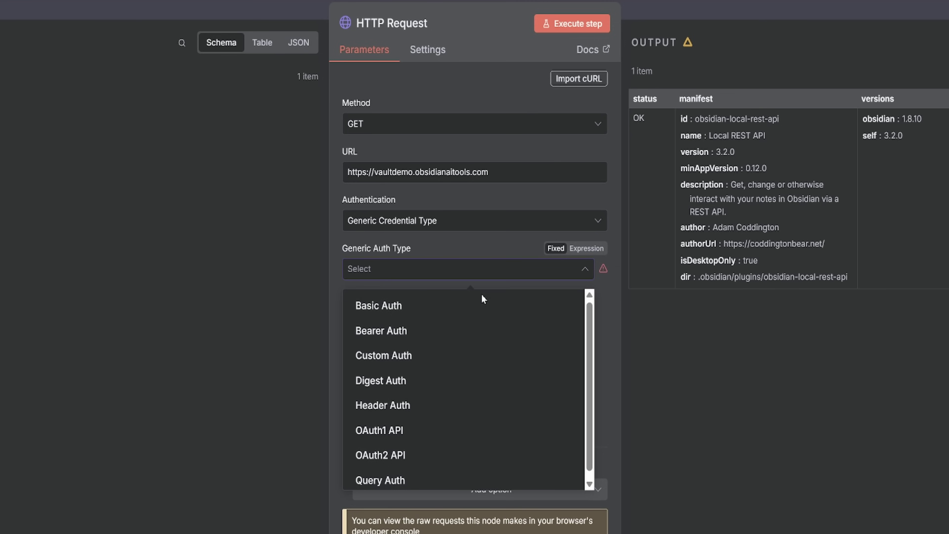
left_click(461, 331)
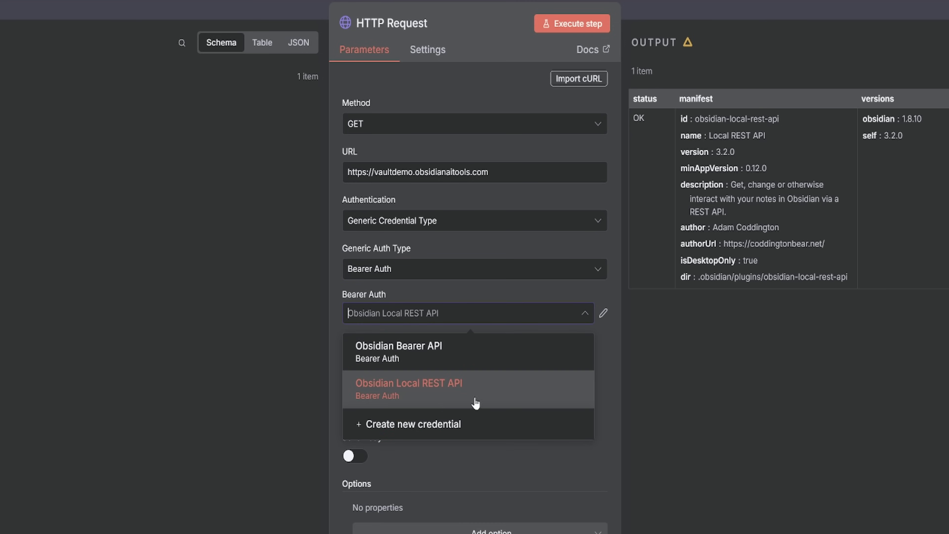
left_click(465, 430)
Name the new bearer credential 'New Obsdian REST API'.
left_click(172, 113)
type("New")
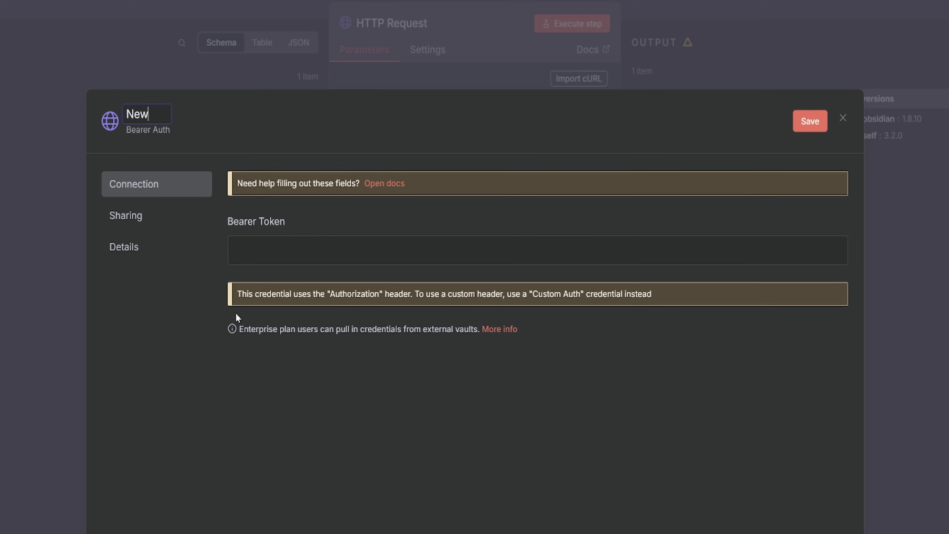
type(" Obsdiai REST API")
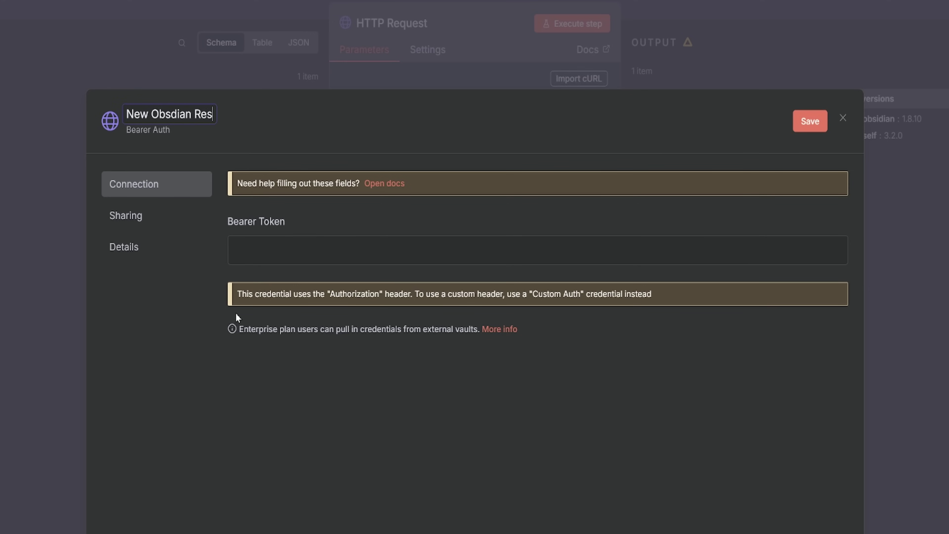
key("Return")
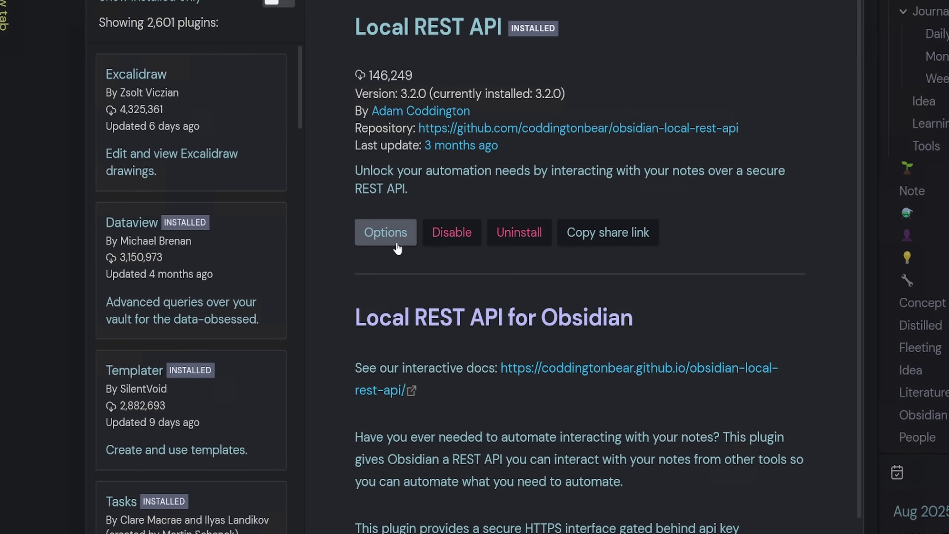
Fill the credential with the plugin's API key, save it, and rerun the request.
left_click(395, 241)
double_click(523, 348)
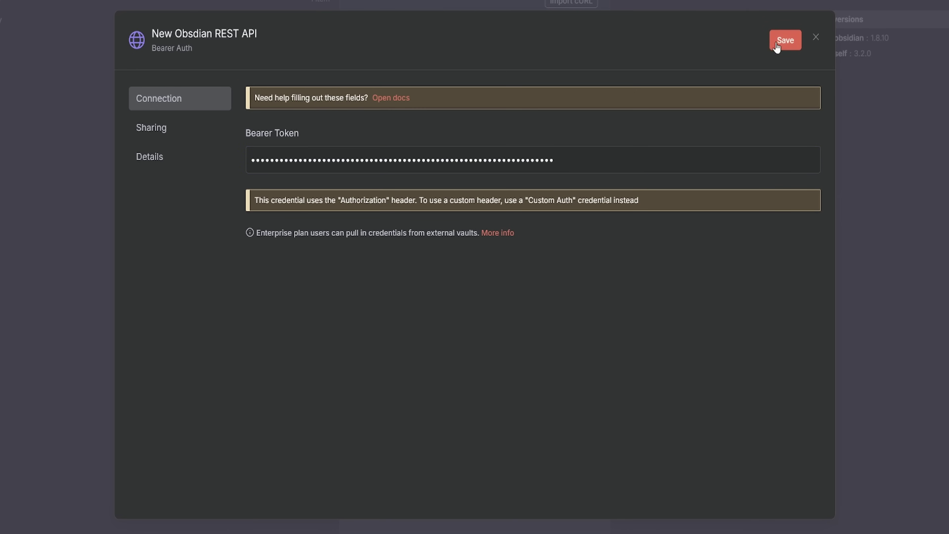
key("Escape")
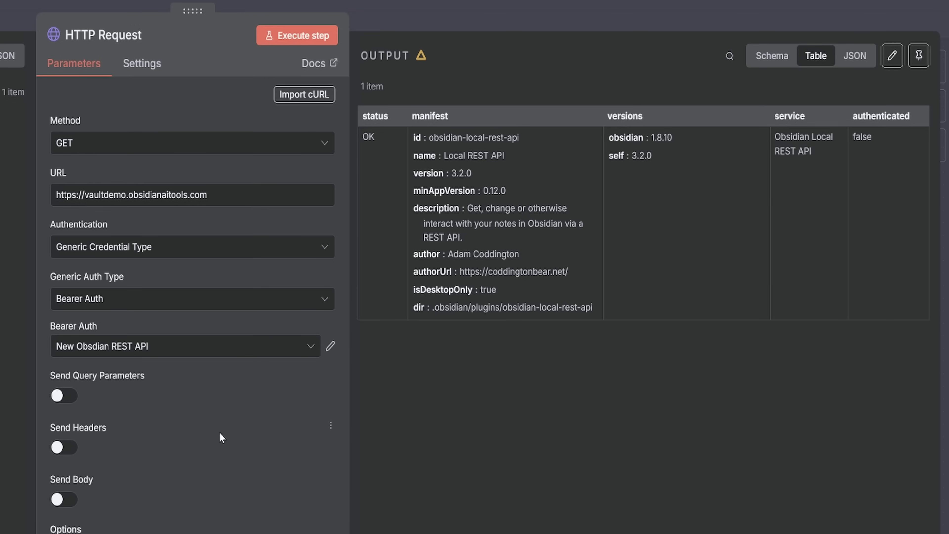
left_click(302, 42)
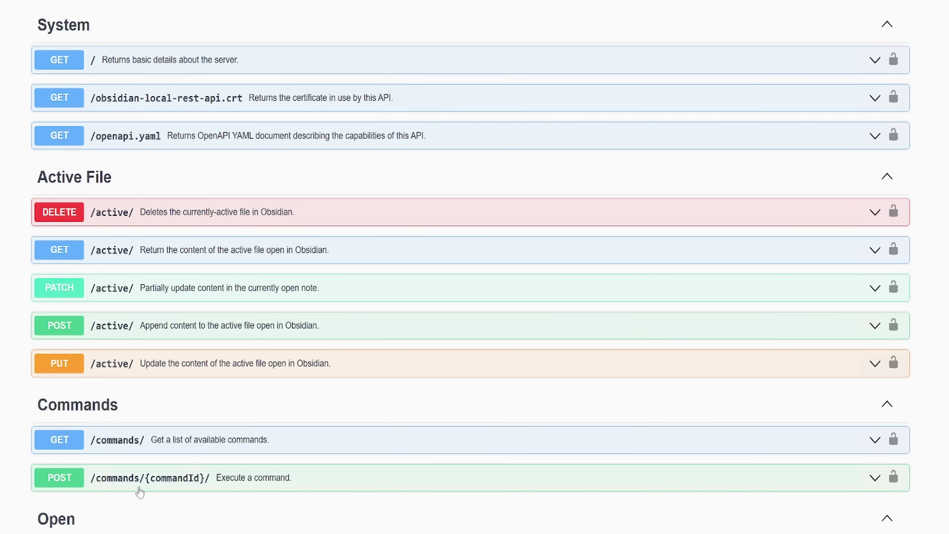
Scroll the docs down to the Vault Directories and Vault Files endpoints.
scroll(140, 493, "down", 15)
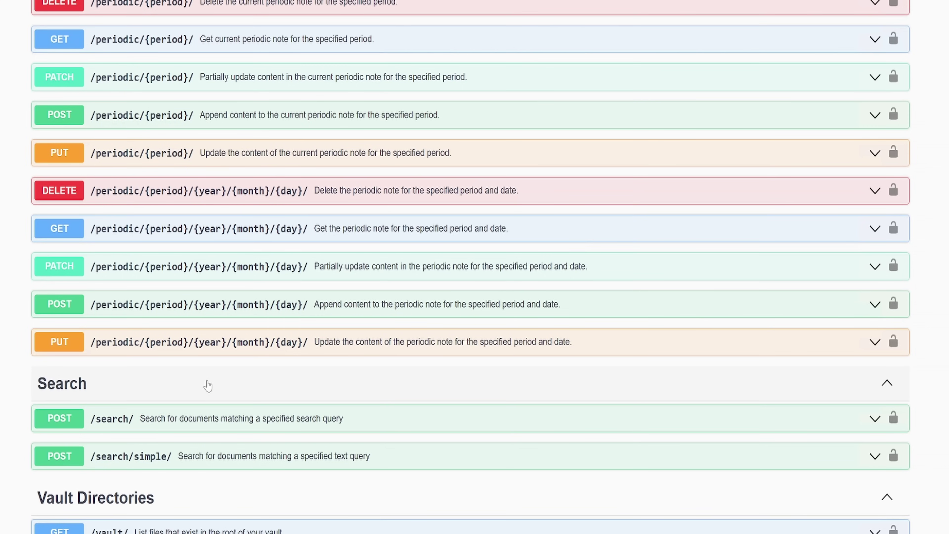
scroll(208, 385, "down", 5)
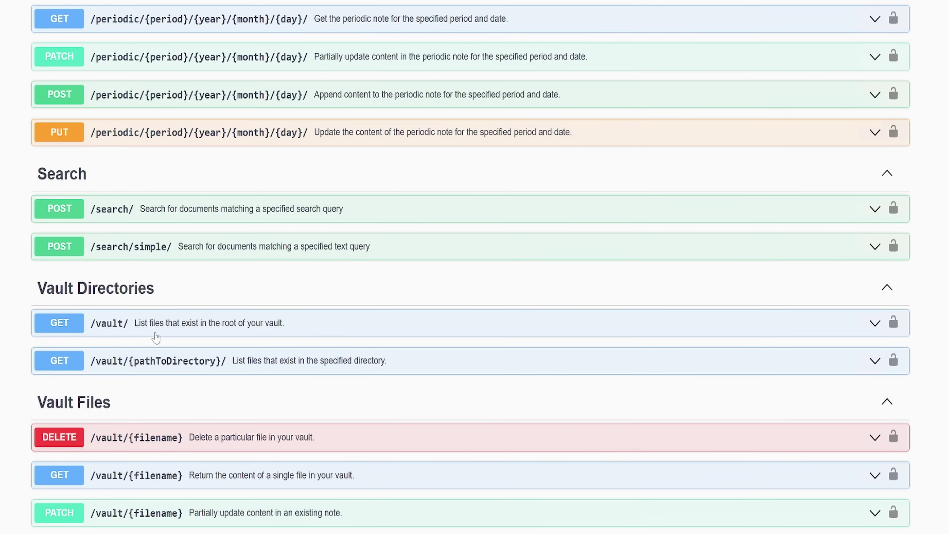
scroll(157, 374, "down", 3)
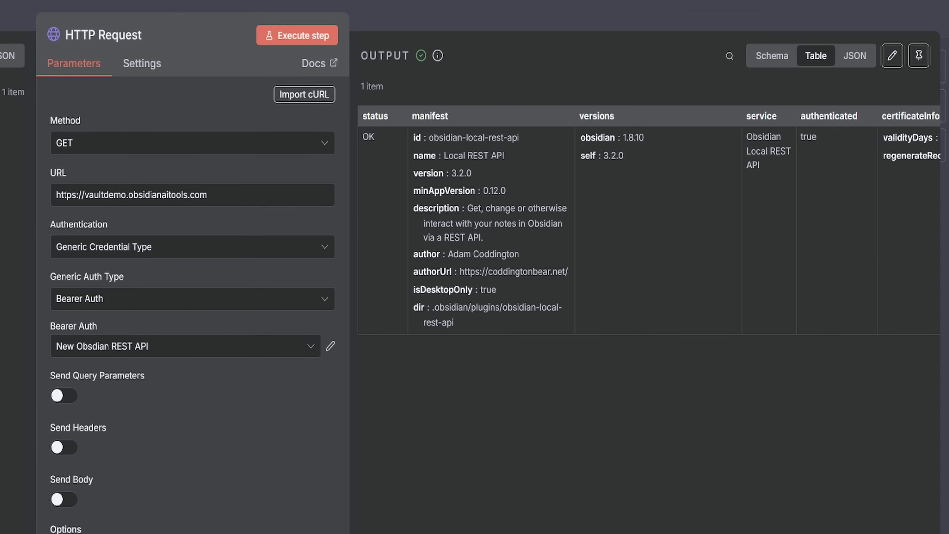
Request /vault/ to list the six top-level folders, then extend the URL with 00%20NoteLab.
left_click(240, 189)
type("/vault")
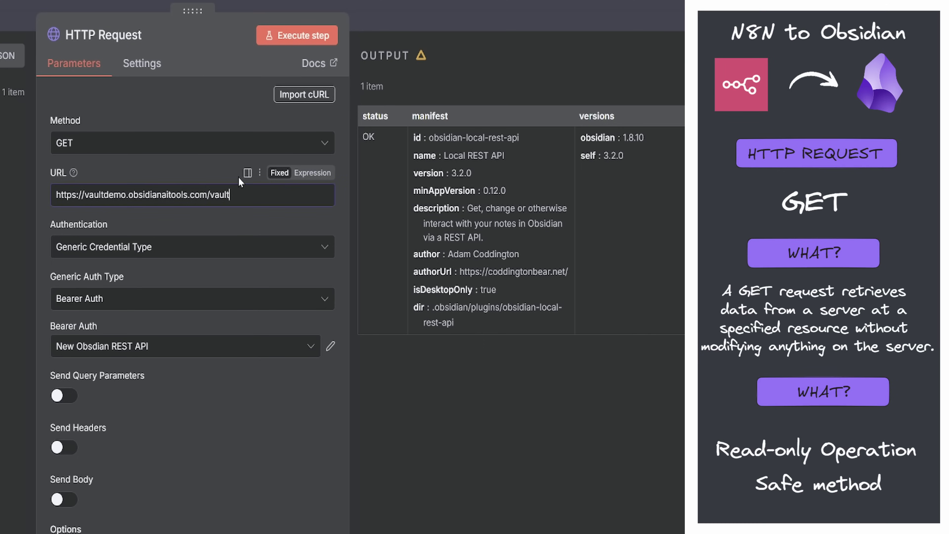
type("/")
left_click(301, 35)
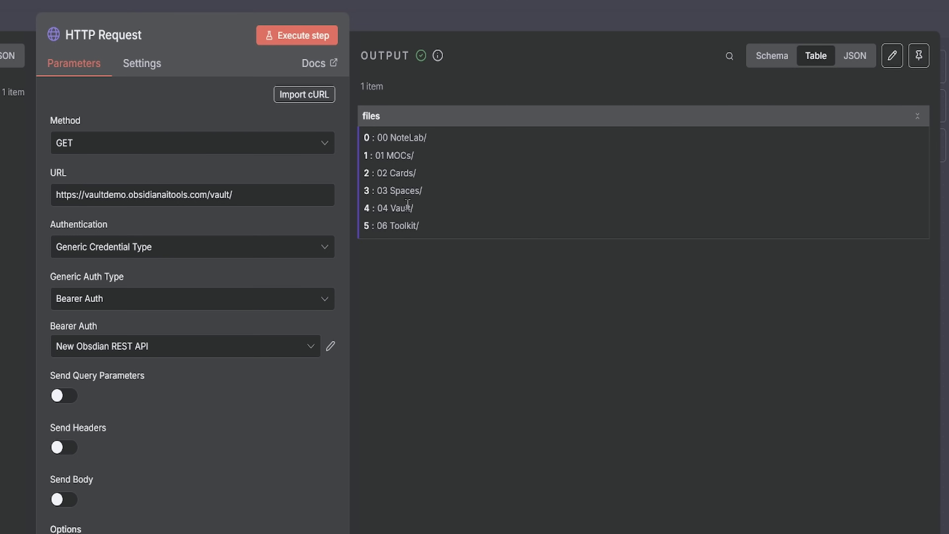
left_click(274, 191)
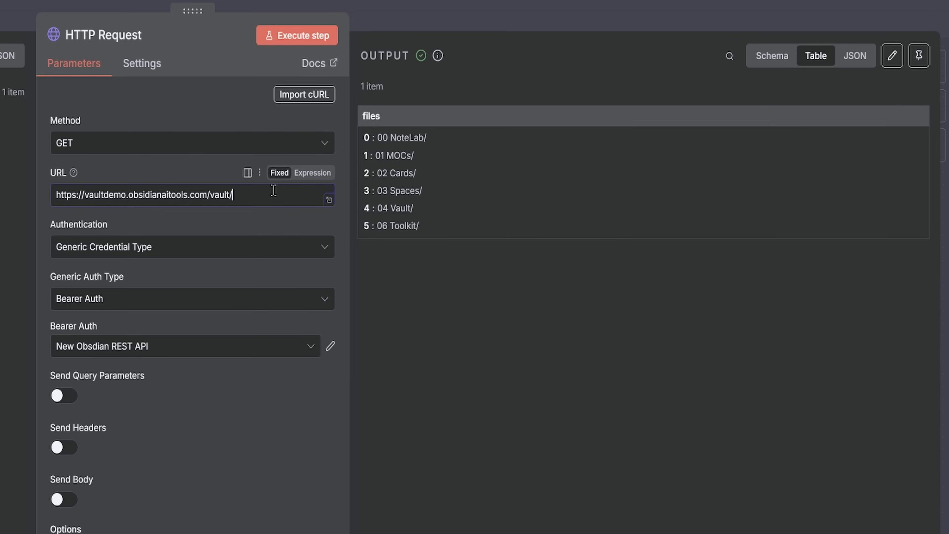
type("00%20NoteLab")
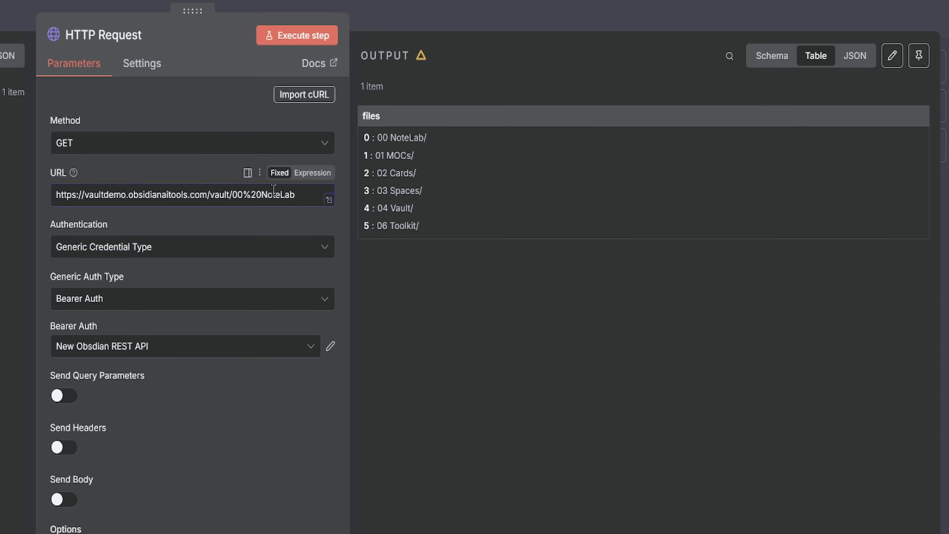
Run the request for /vault/00%20NoteLab/ to list its five Markdown notes.
left_click(305, 36)
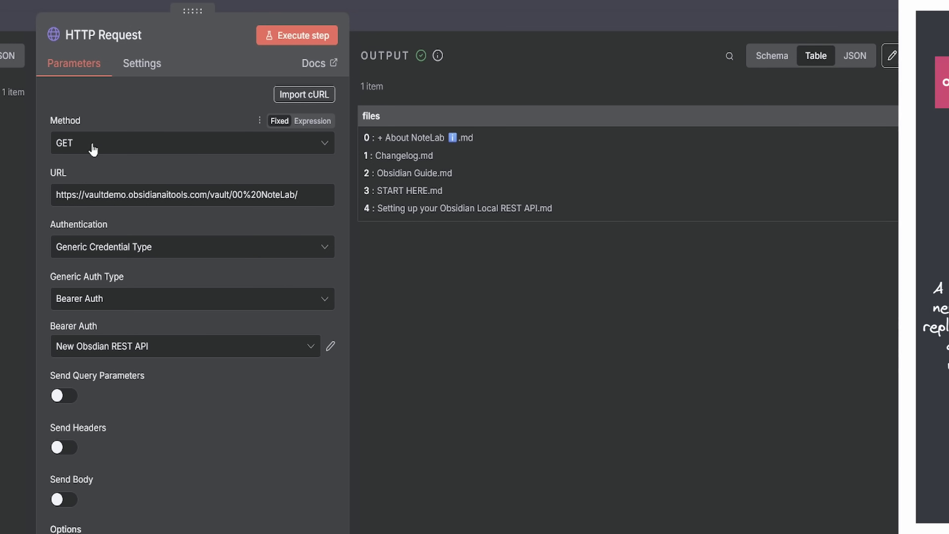
left_click(92, 149)
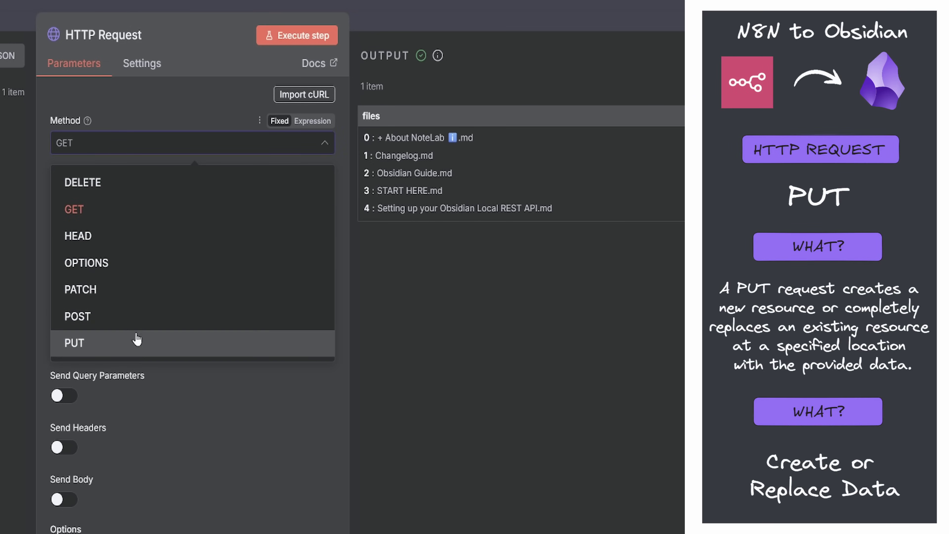
Switch the method to PUT and trim the URL back to /vault.
left_click(138, 341)
left_click_drag(298, 195, 229, 231)
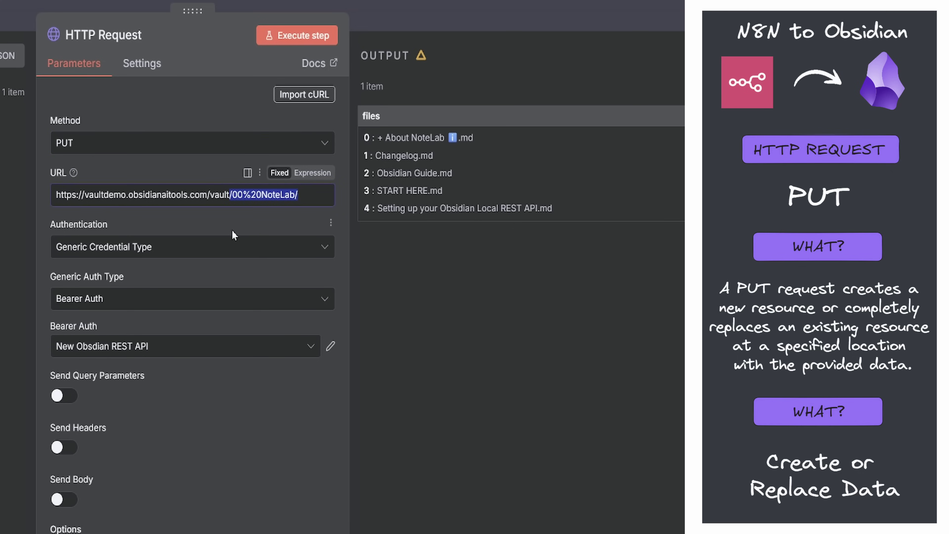
key("BackSpace")
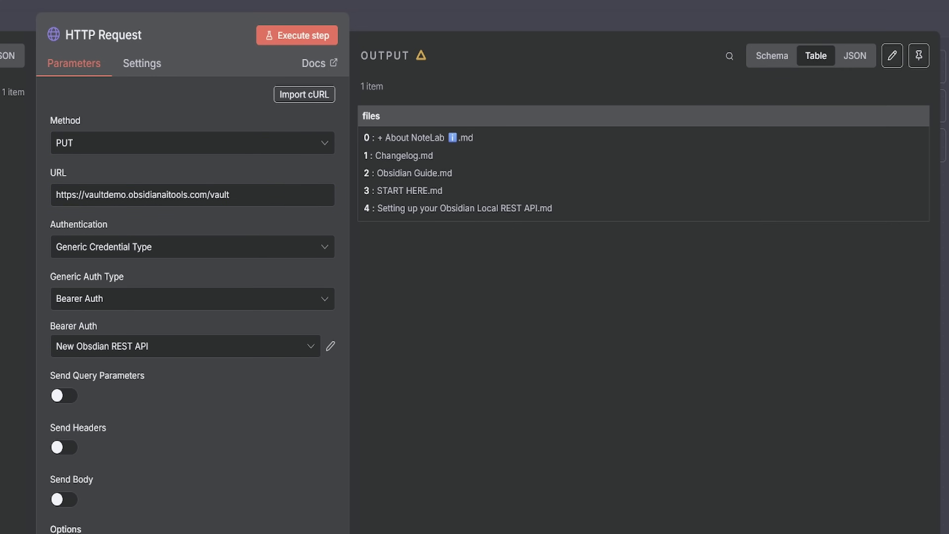
key("Escape")
mouse_move(295, 278)
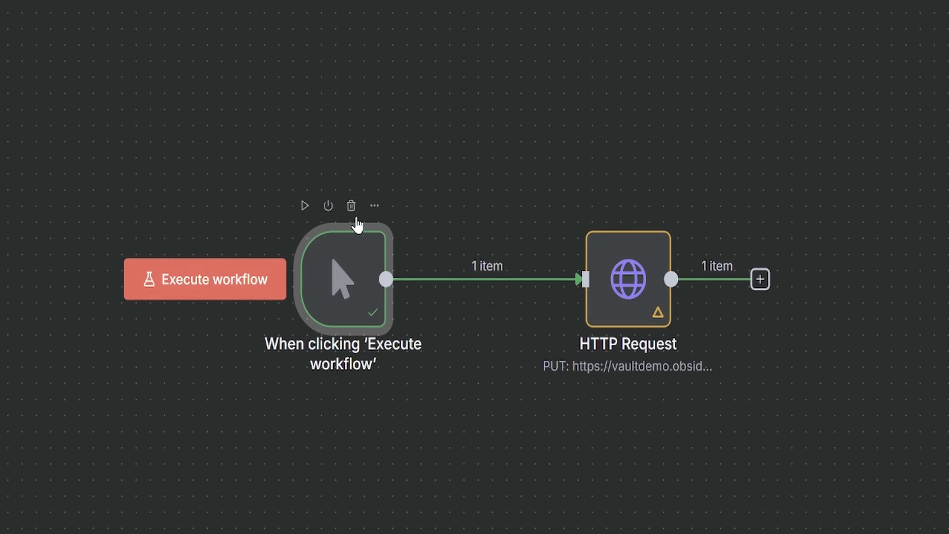
Delete the manual trigger and copy the HTTP Request node.
left_click(351, 205)
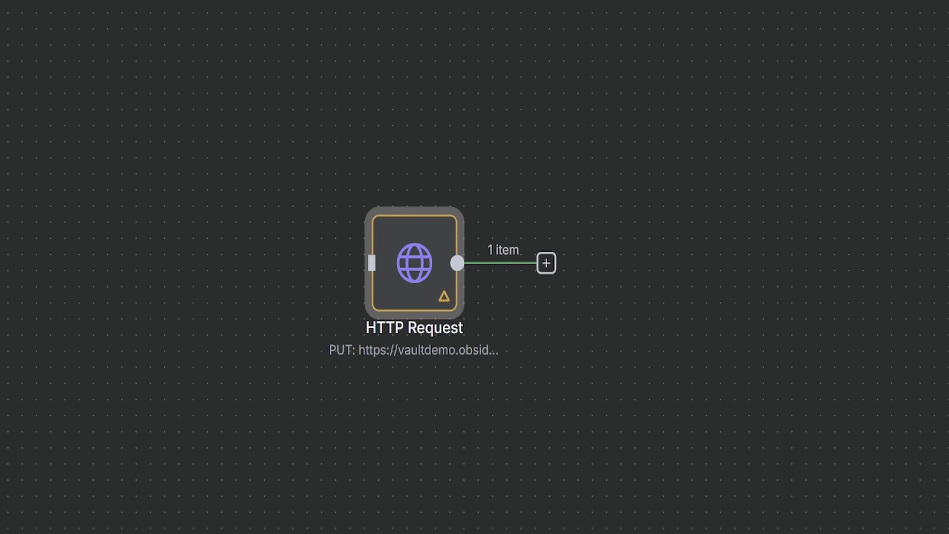
left_click_drag(263, 103, 613, 450)
key("ctrl+c")
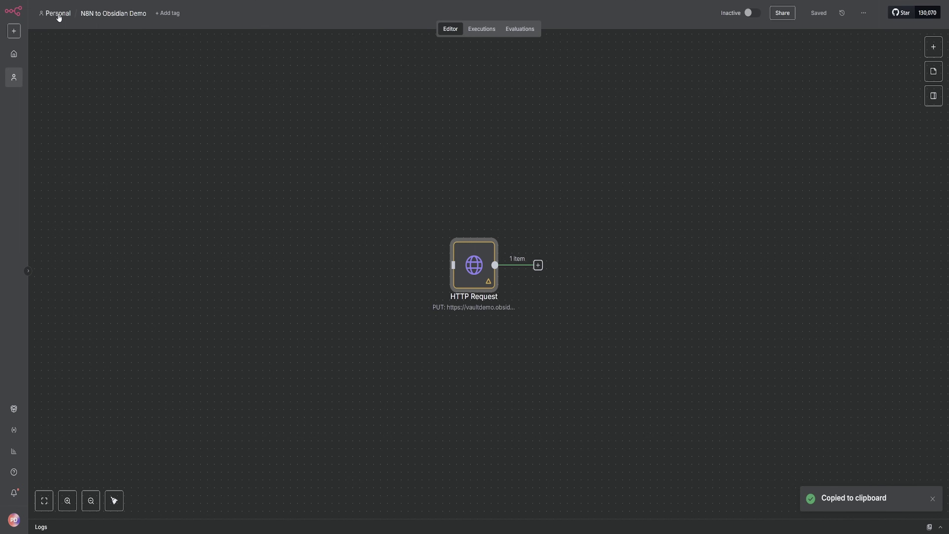
Paste the node into the Obsidian Reddit AI Analysis Scrape workflow's Send to Obsidian group after Prepare MD File.
left_click(58, 14)
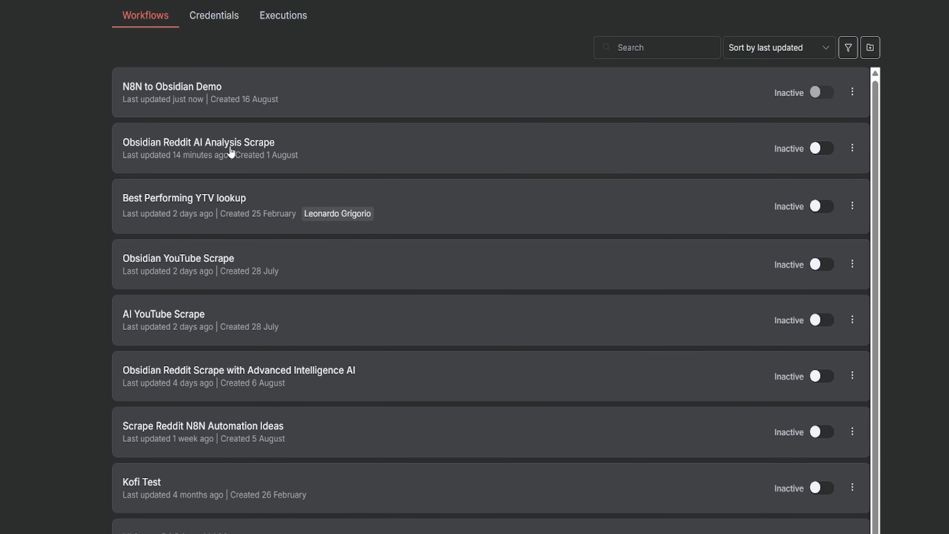
left_click(250, 151)
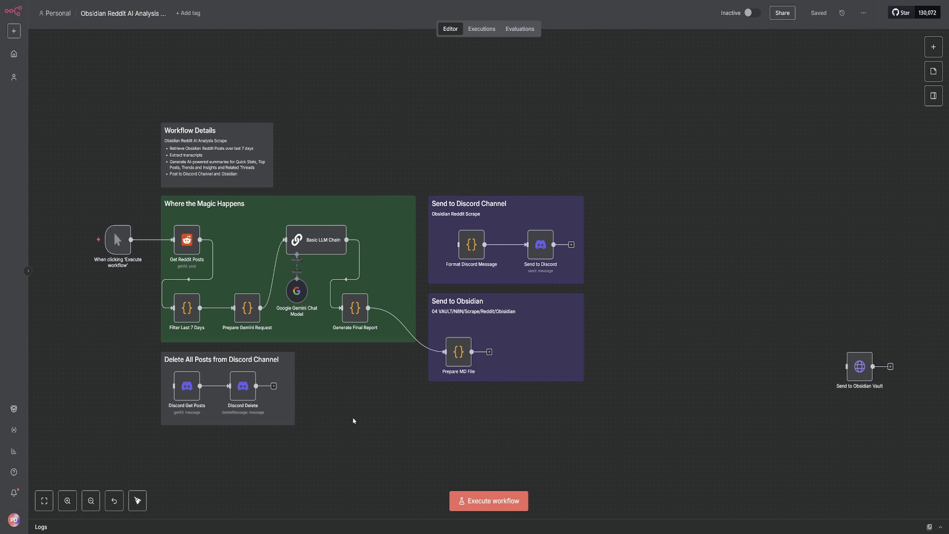
scroll(363, 418, "up", 5)
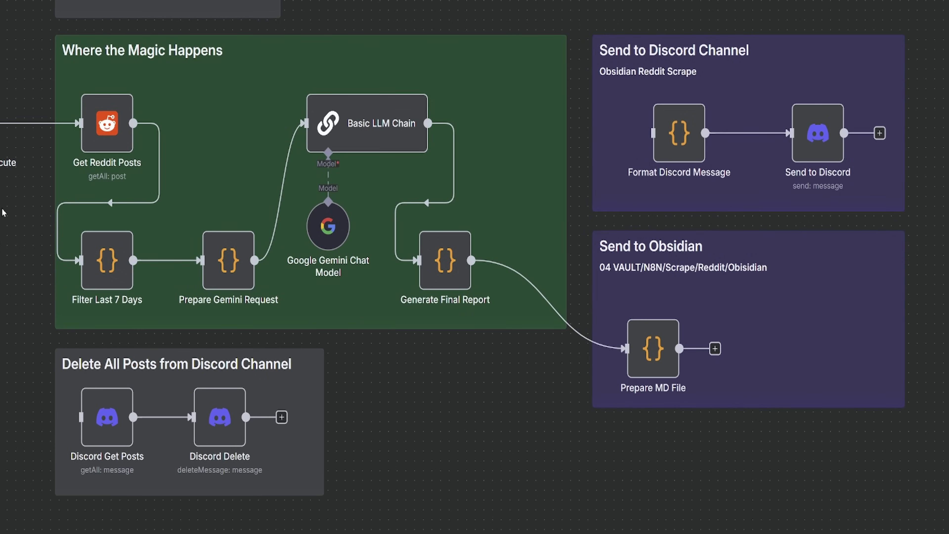
mouse_move(116, 142)
key("ctrl+v")
left_click_drag(463, 513, 795, 339)
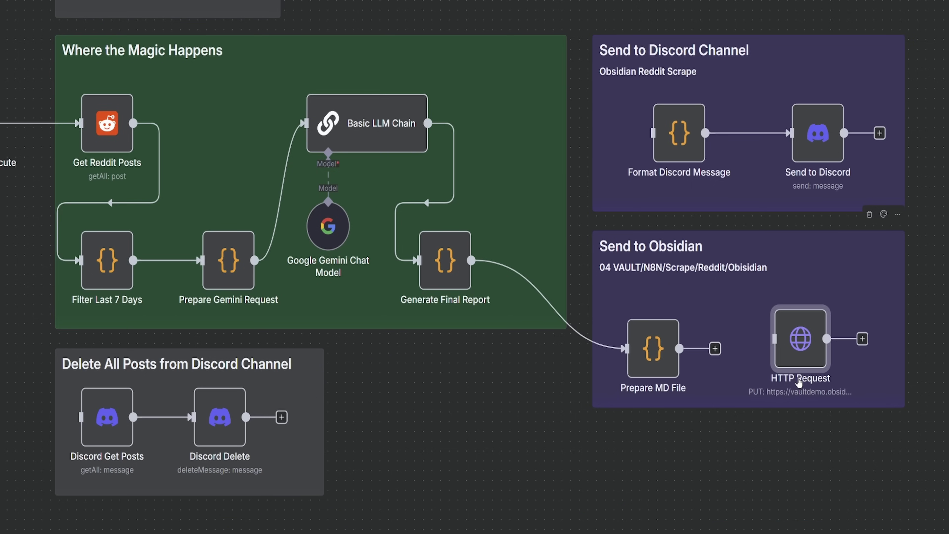
left_click_drag(716, 352, 773, 340)
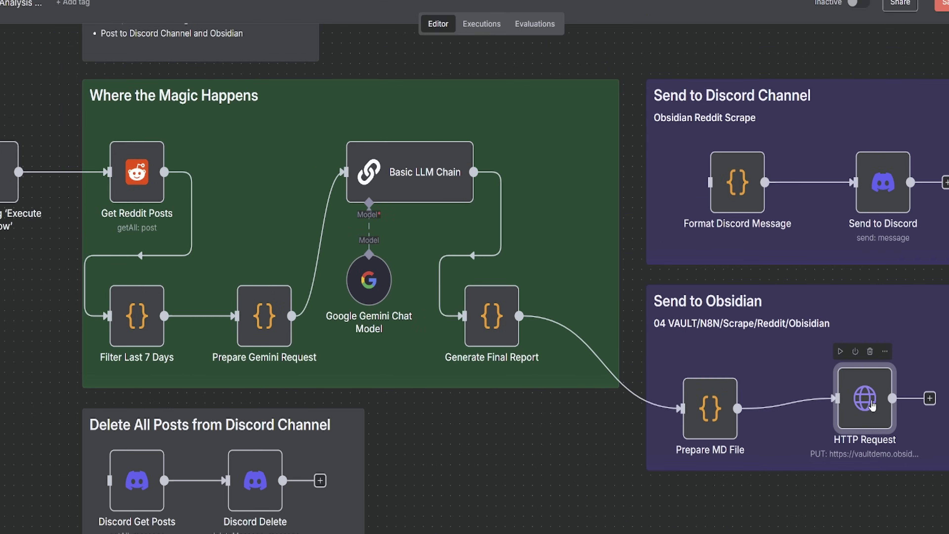
double_click(871, 404)
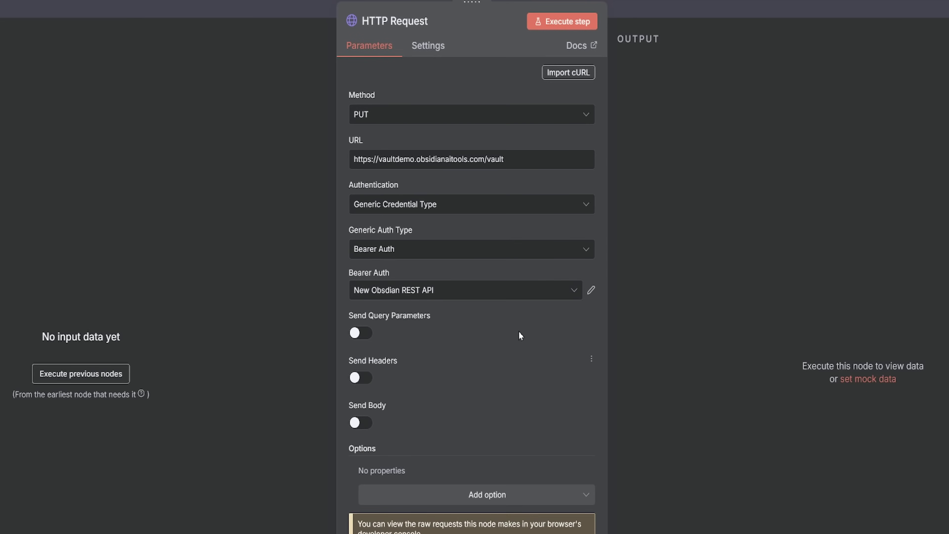
Rename the HTTP Request node to 'Send to Obsidian' and load its input data from previous nodes.
left_click(394, 21)
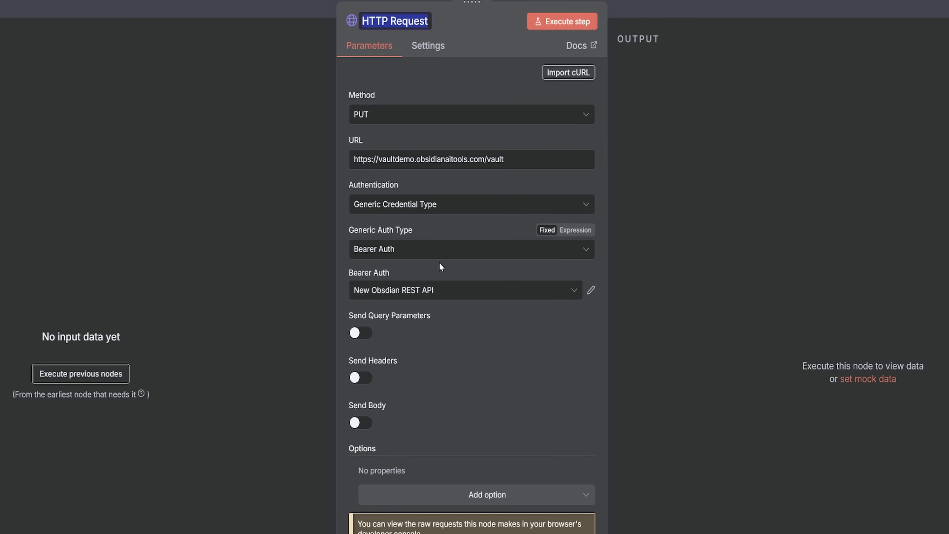
type("Send to Obs")
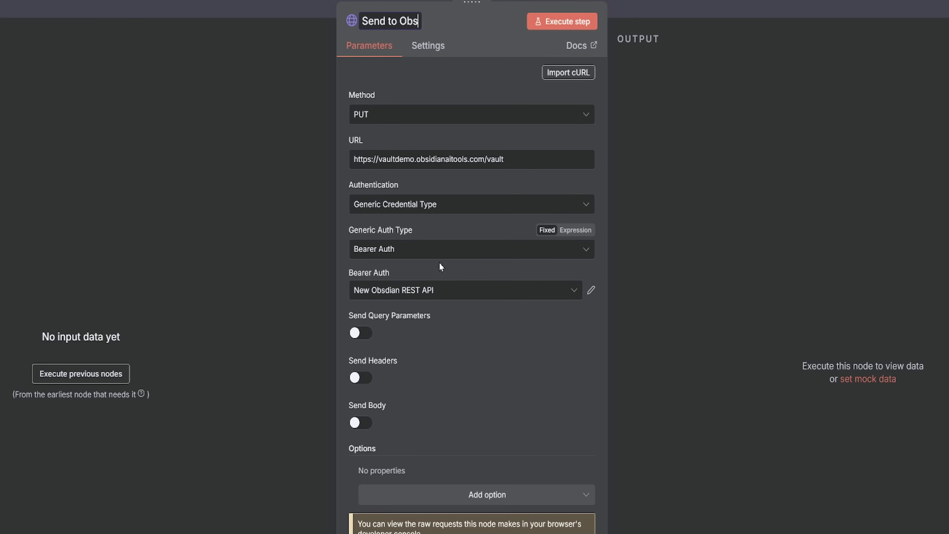
type("idian")
key("Return")
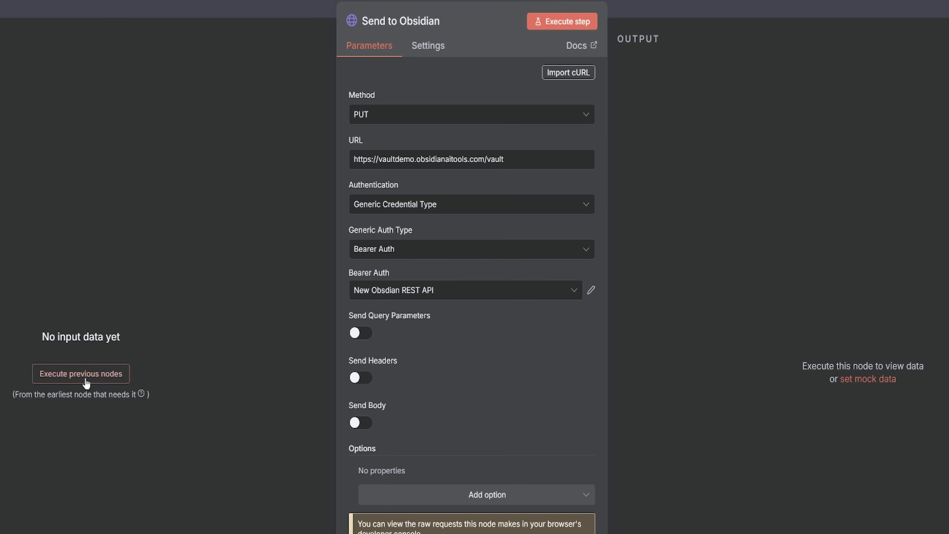
left_click(94, 382)
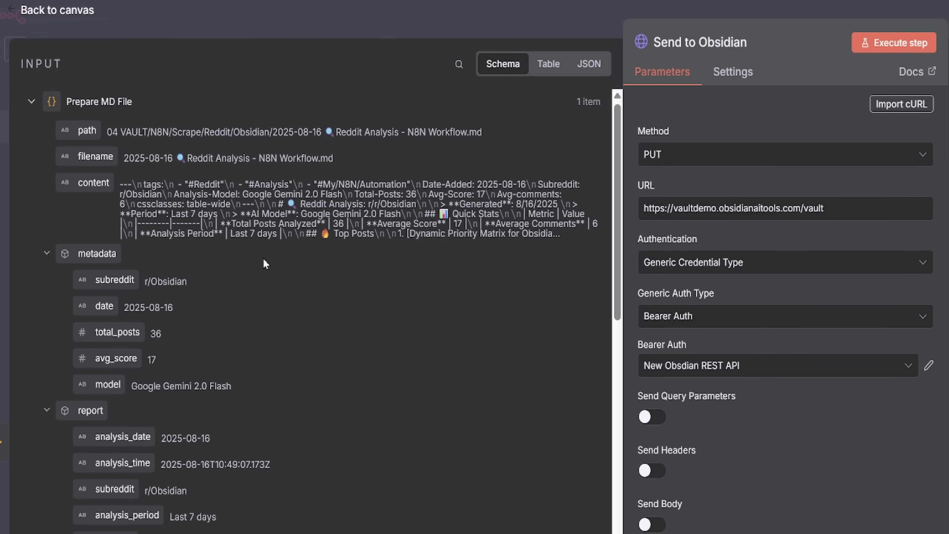
Append '/{{ $json.path }}' to the URL so it ends with vault/{{ $json.path }}.
left_click(875, 209)
type("/")
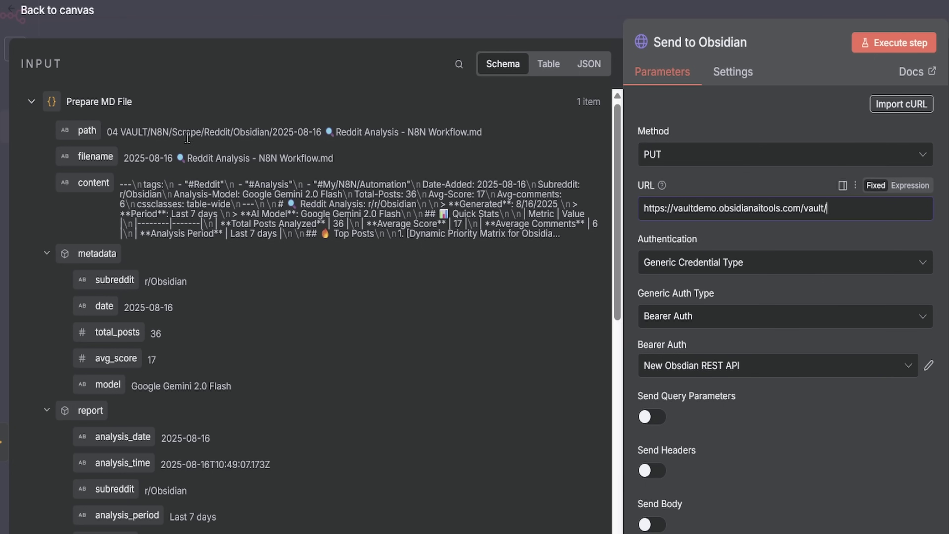
left_click_drag(107, 132, 277, 149)
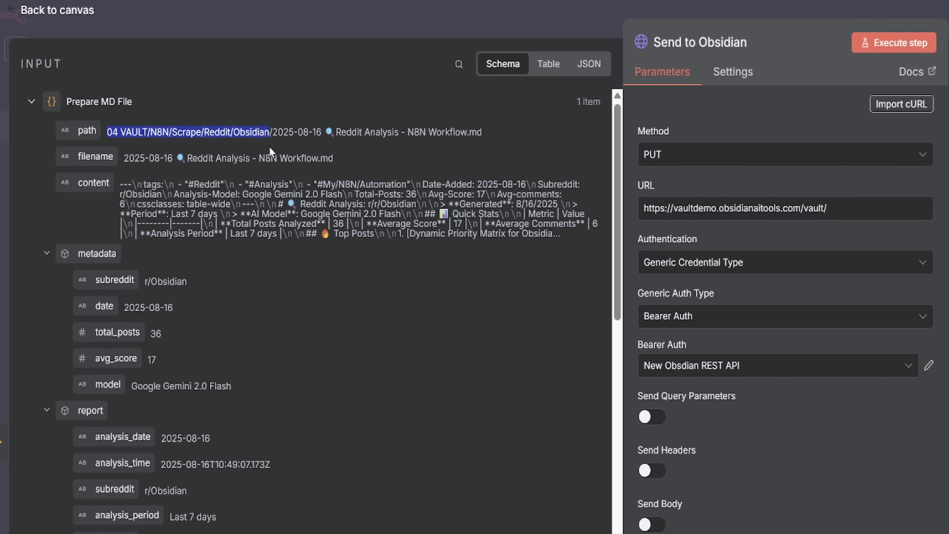
left_click_drag(87, 131, 864, 218)
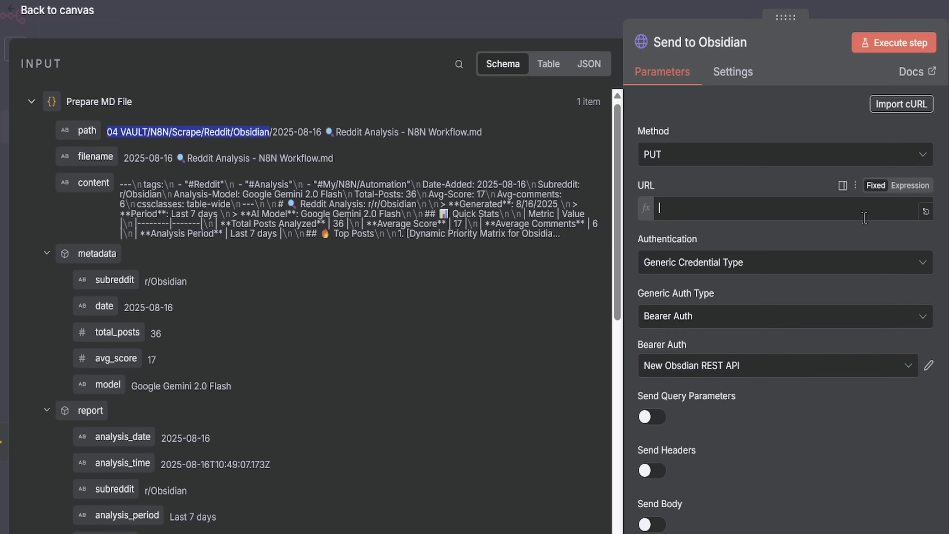
key("BackSpace")
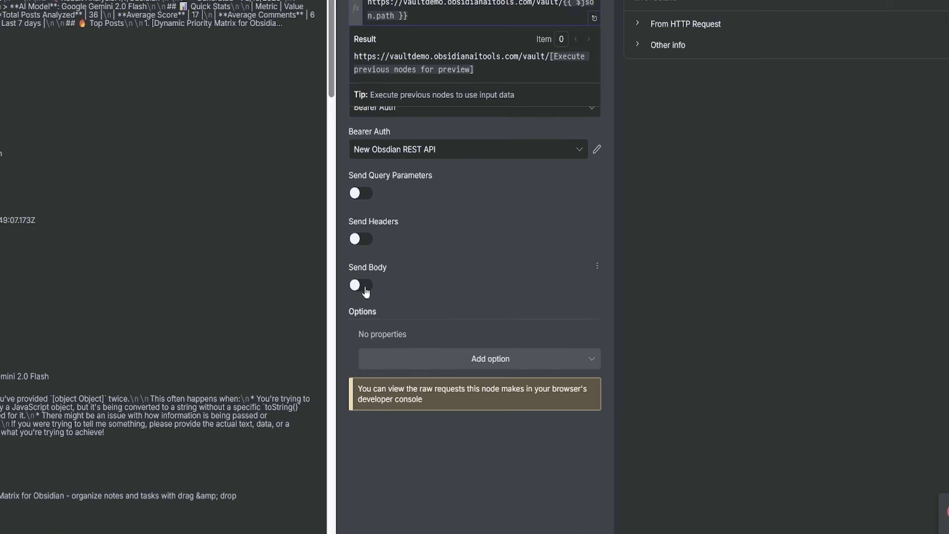
Enable Send Body with Raw body content type and content type text/plain.
left_click(395, 325)
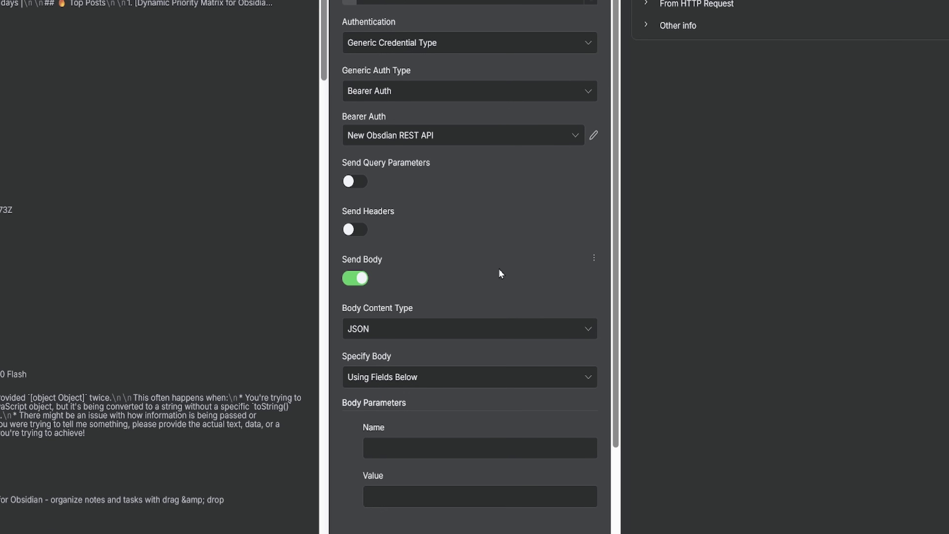
left_click(415, 329)
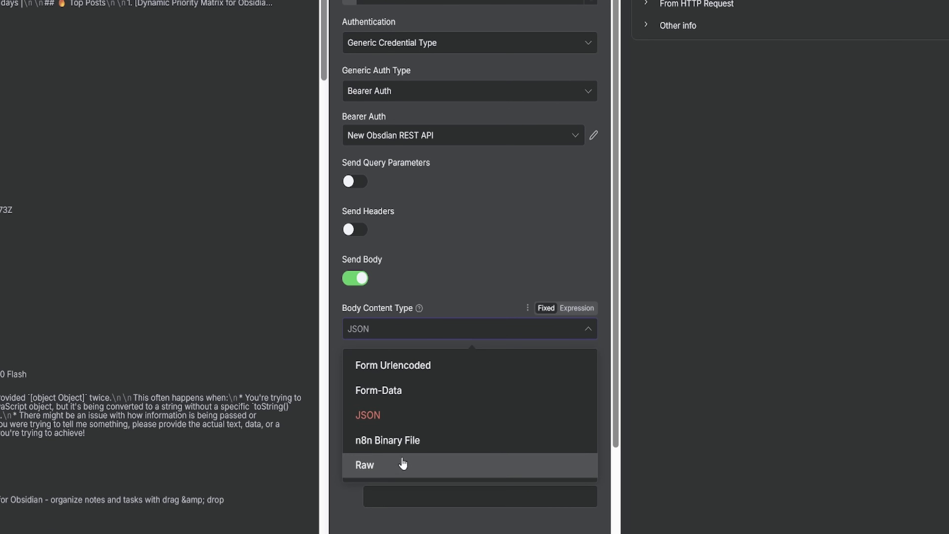
left_click(366, 463)
left_click(448, 378)
type("texdt/")
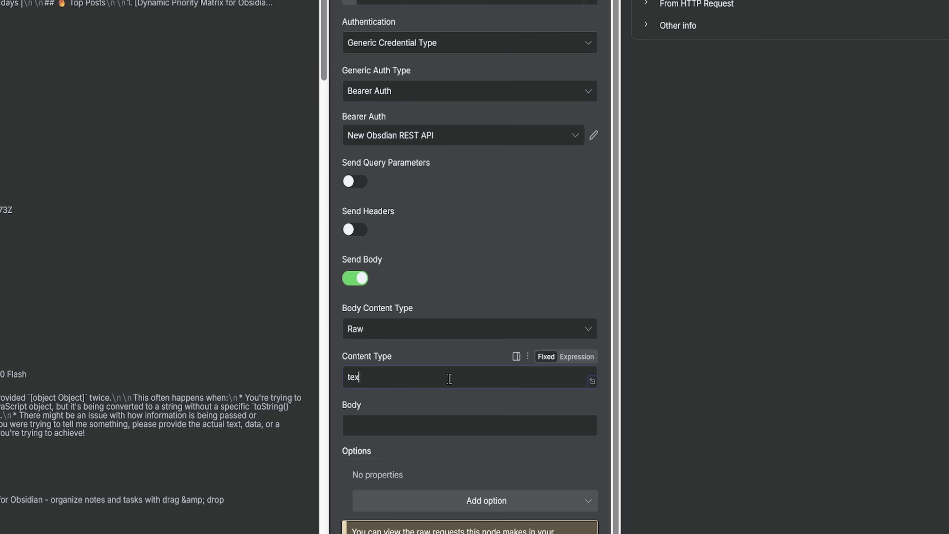
type("plain")
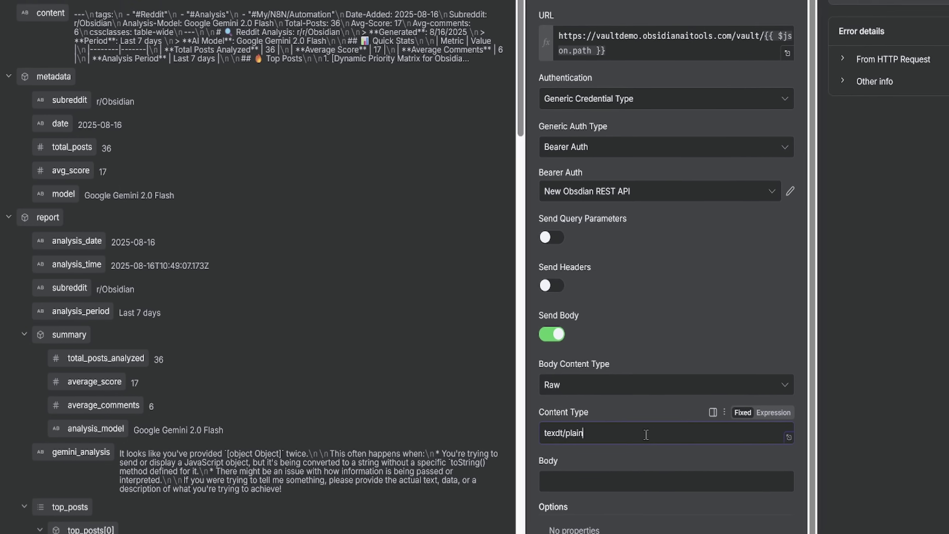
Set the body to {{ $json.content }} and return to the workflow canvas.
scroll(649, 486, "down", 1)
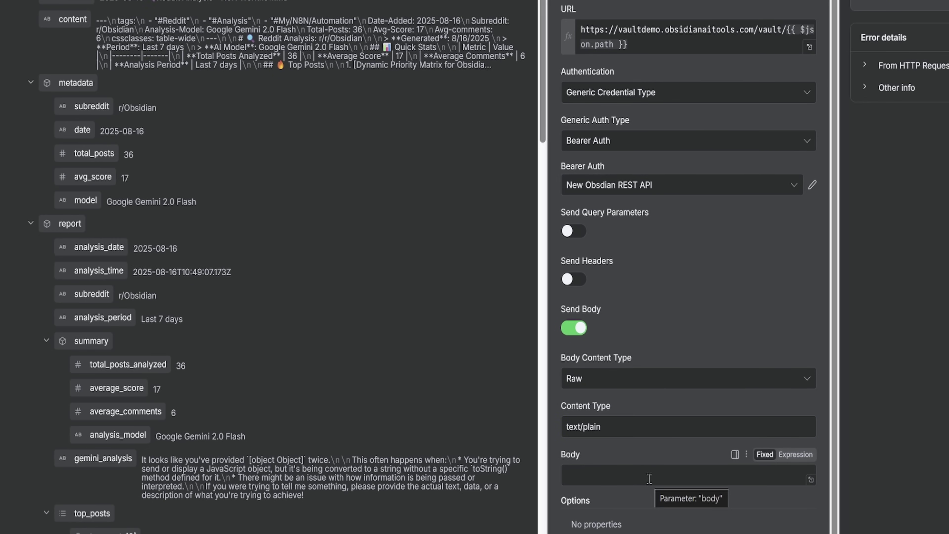
left_click_drag(71, 20, 613, 475)
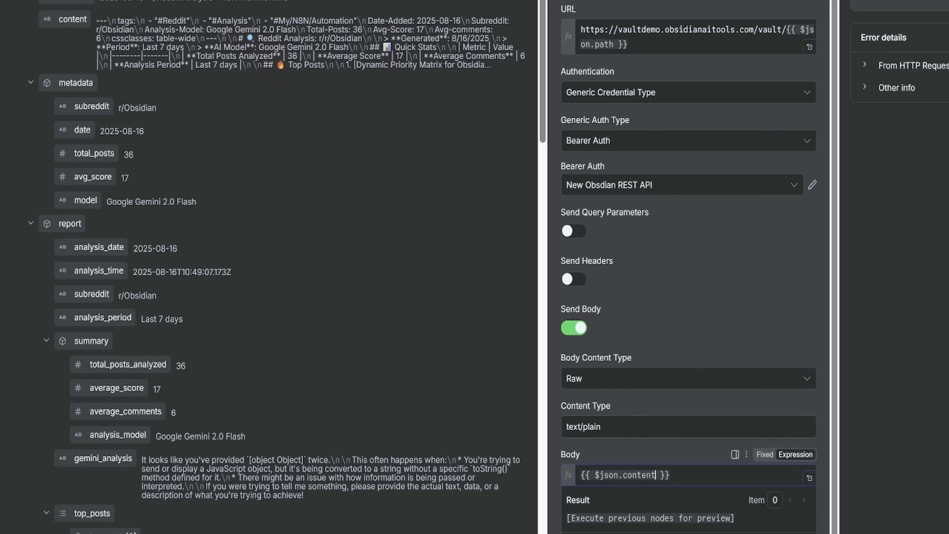
left_click(649, 440)
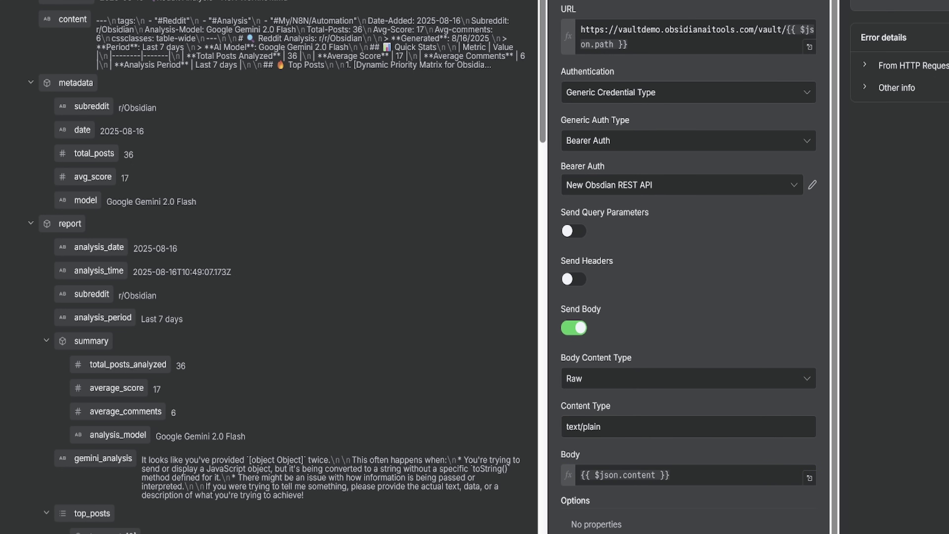
key("Escape")
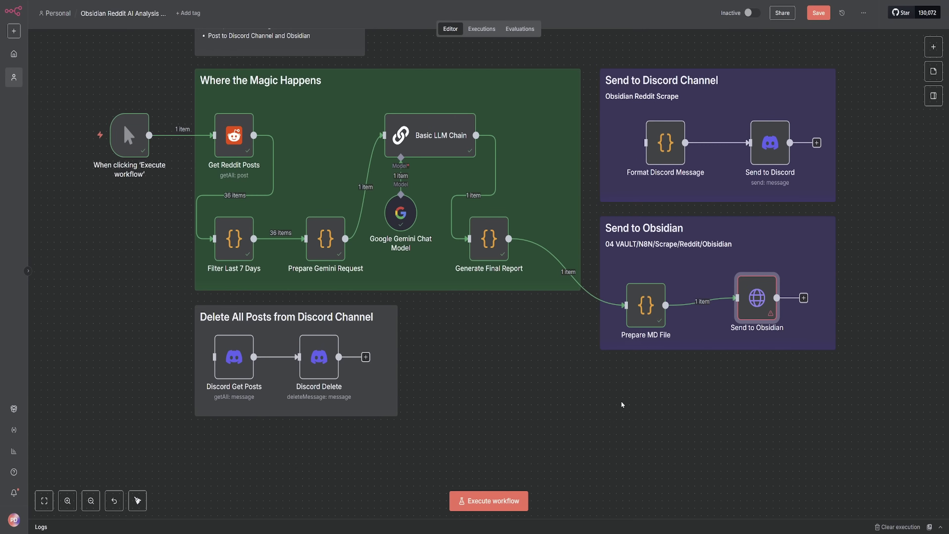
Save the workflow, close Obsidian settings, expand the 04 Vault folder, and run the whole workflow.
left_click(818, 12)
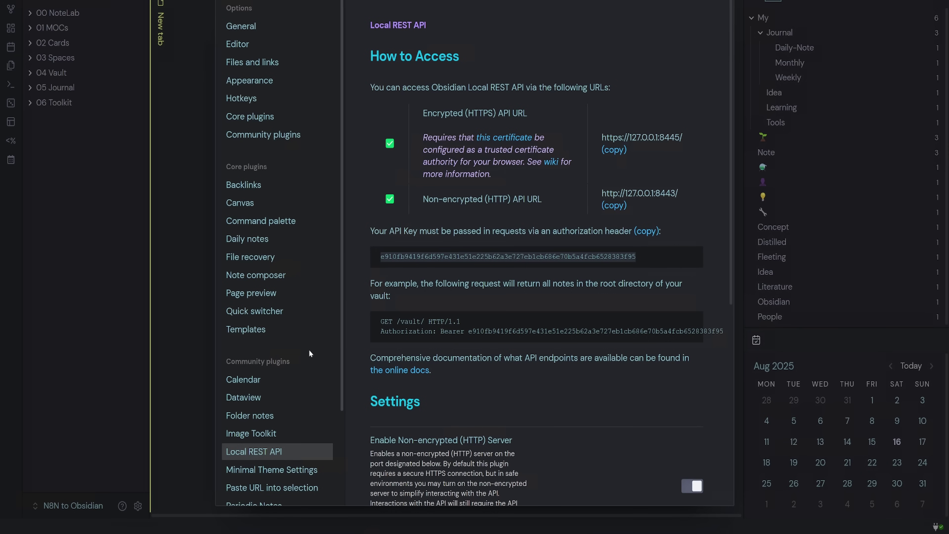
left_click(722, 5)
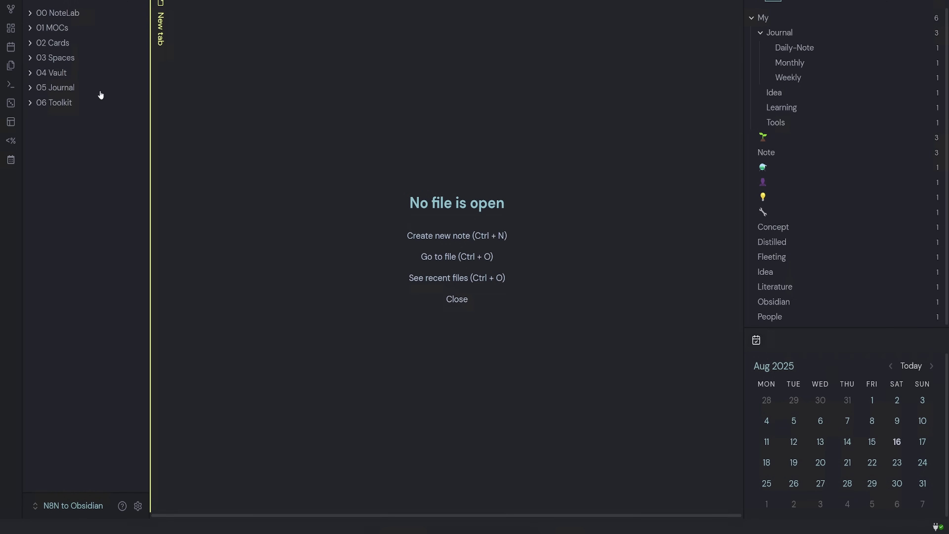
left_click(89, 73)
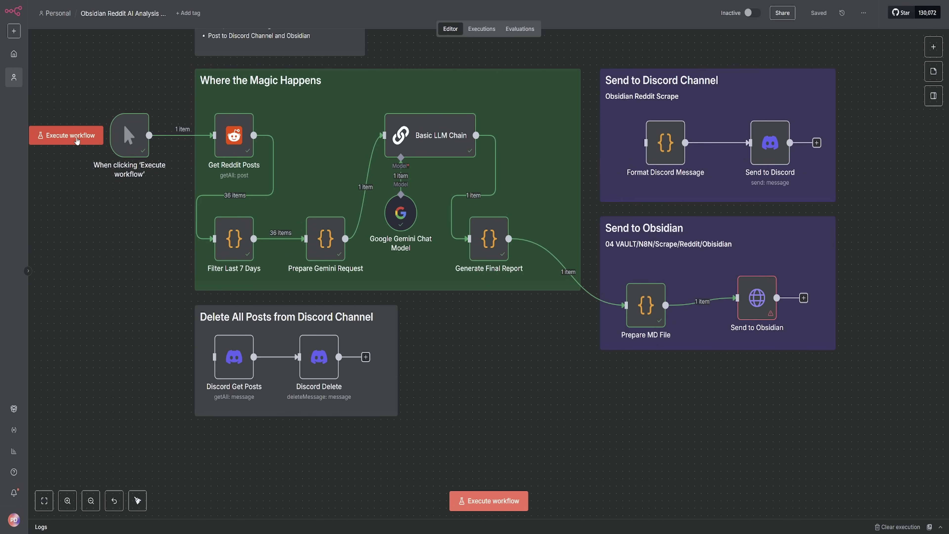
left_click(77, 139)
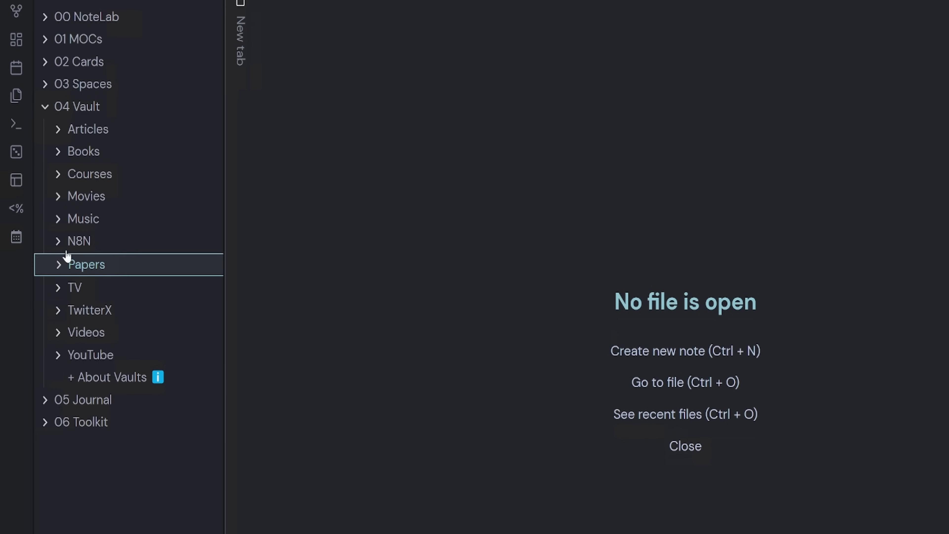
Expand N8N > Scrape > Reddit > Obsidian and open the 2025-08-16 Reddit Analysis report note.
left_click(59, 244)
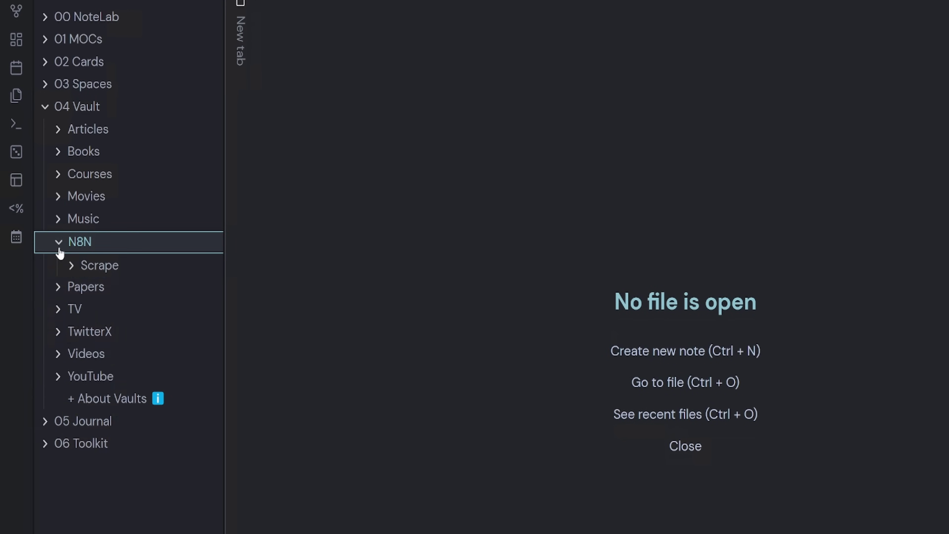
left_click(70, 265)
left_click(85, 287)
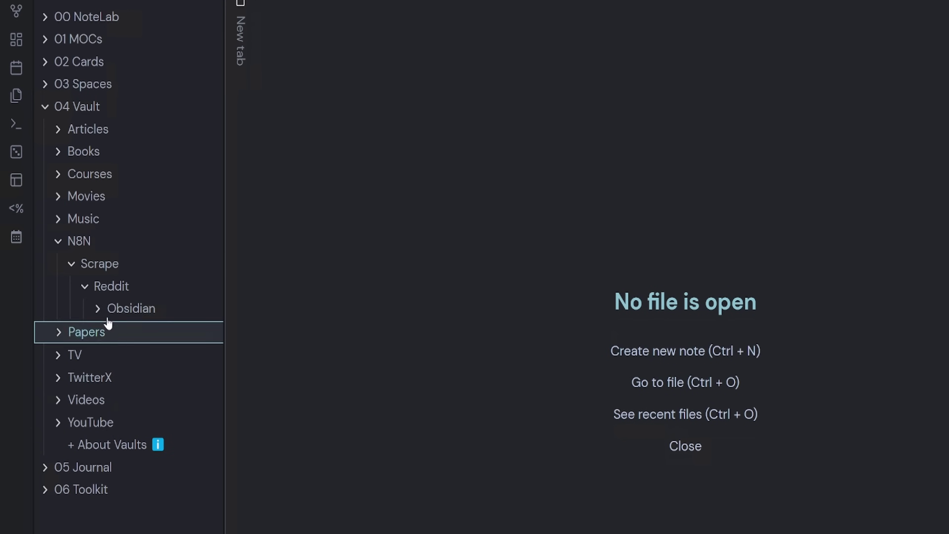
left_click(98, 310)
left_click(146, 332)
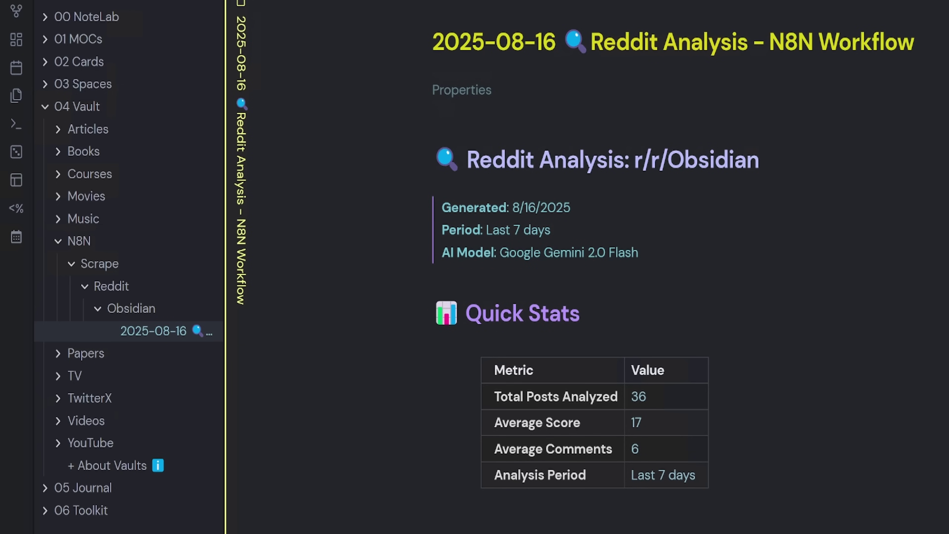
Review the note's heading and period, then open the Obsidian 1.9.9 top post link.
left_click_drag(467, 159, 625, 159)
left_click_drag(557, 230, 520, 229)
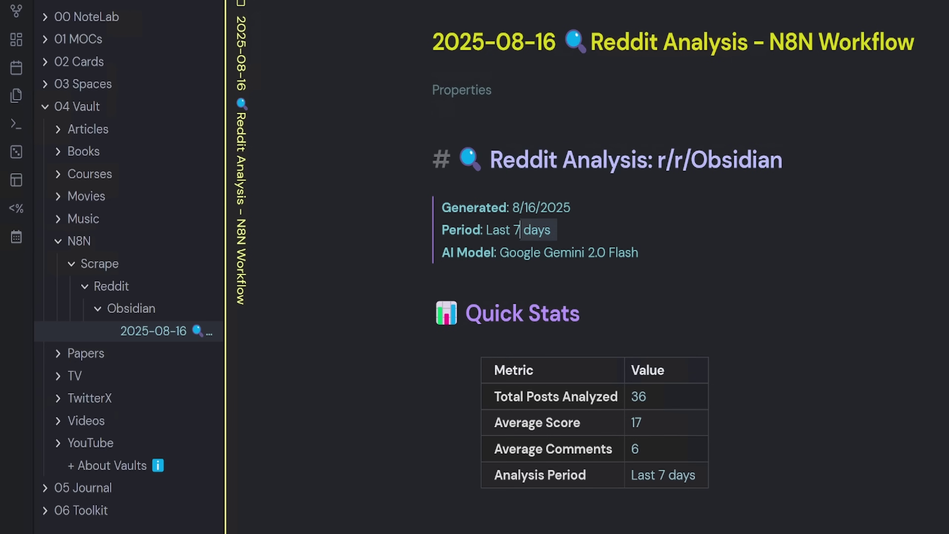
left_click(658, 253)
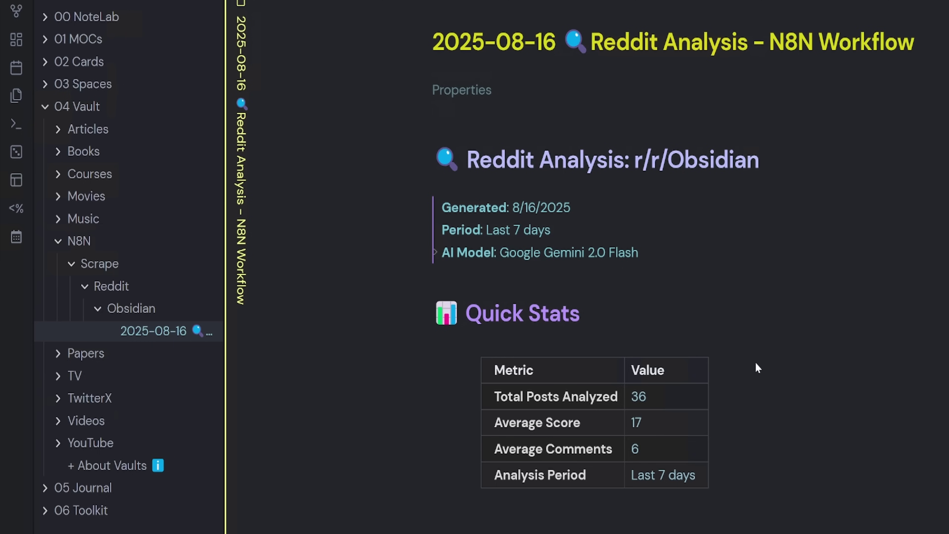
scroll(782, 373, "down", 8)
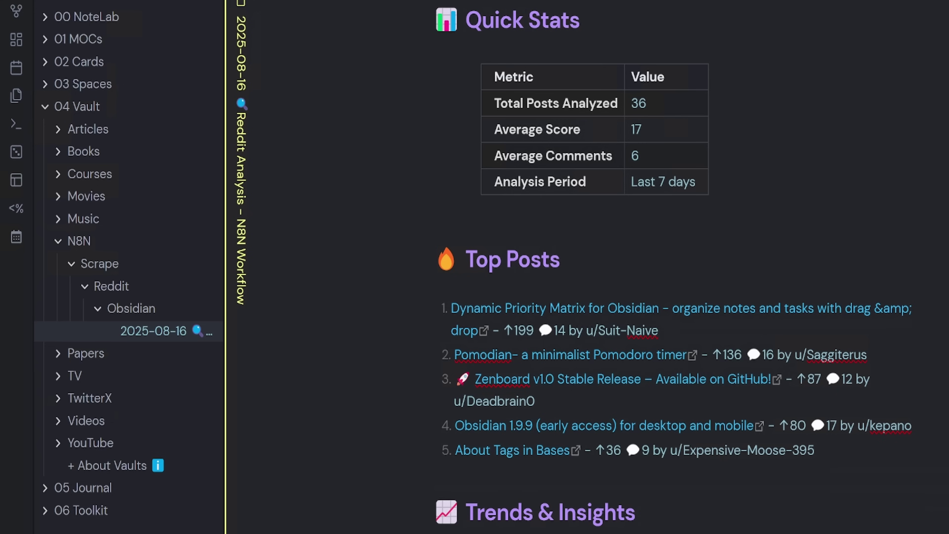
left_click(672, 427)
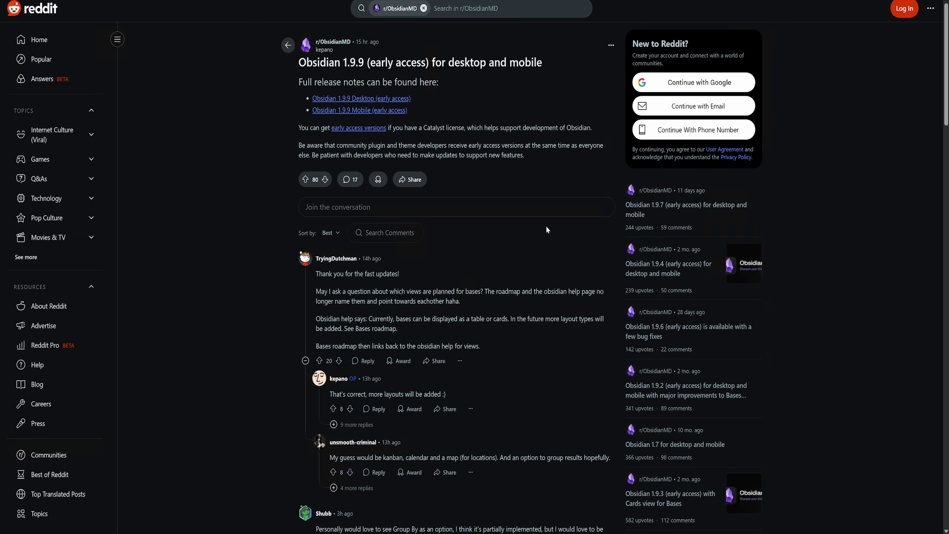